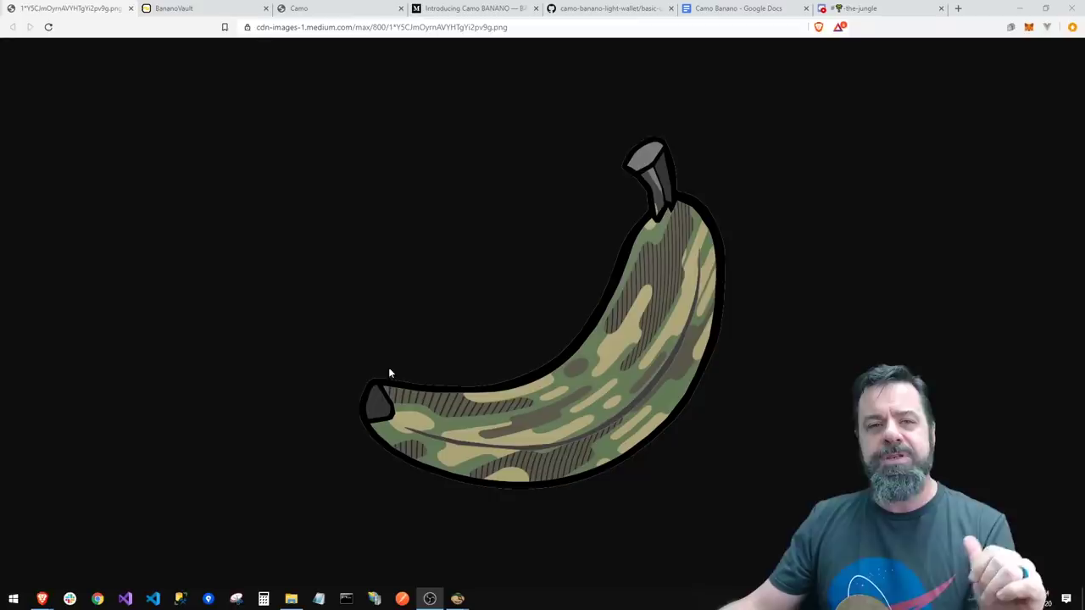
Look over the Introducing Camo BANANO article, the basic usage guide and the Camo v1 web tool page
{"action": "left_click", "coordinate": [473, 9]}
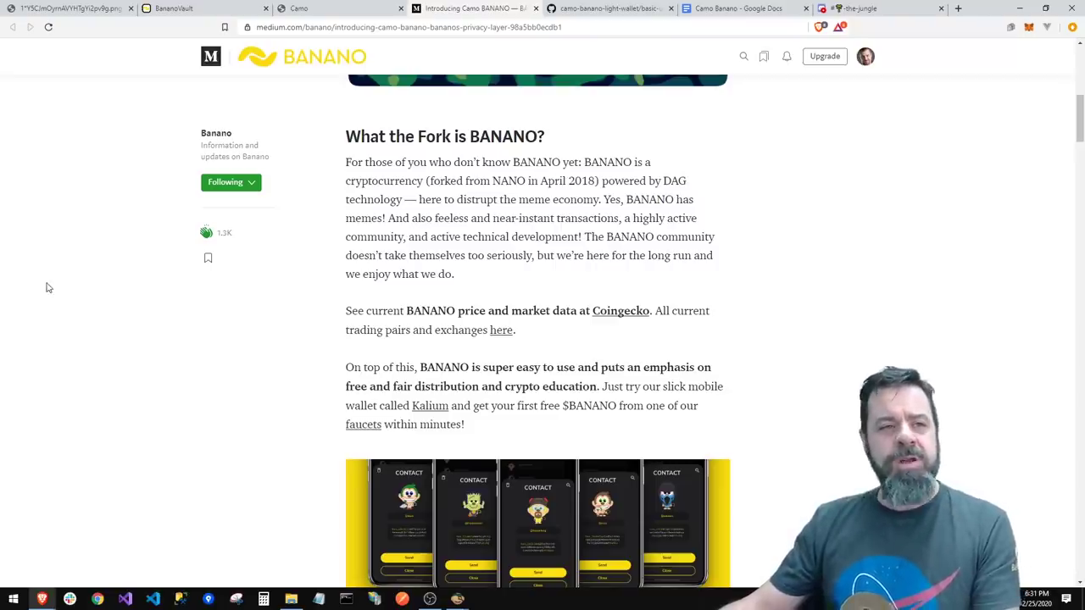
{"action": "key", "text": "ctrl+Tab"}
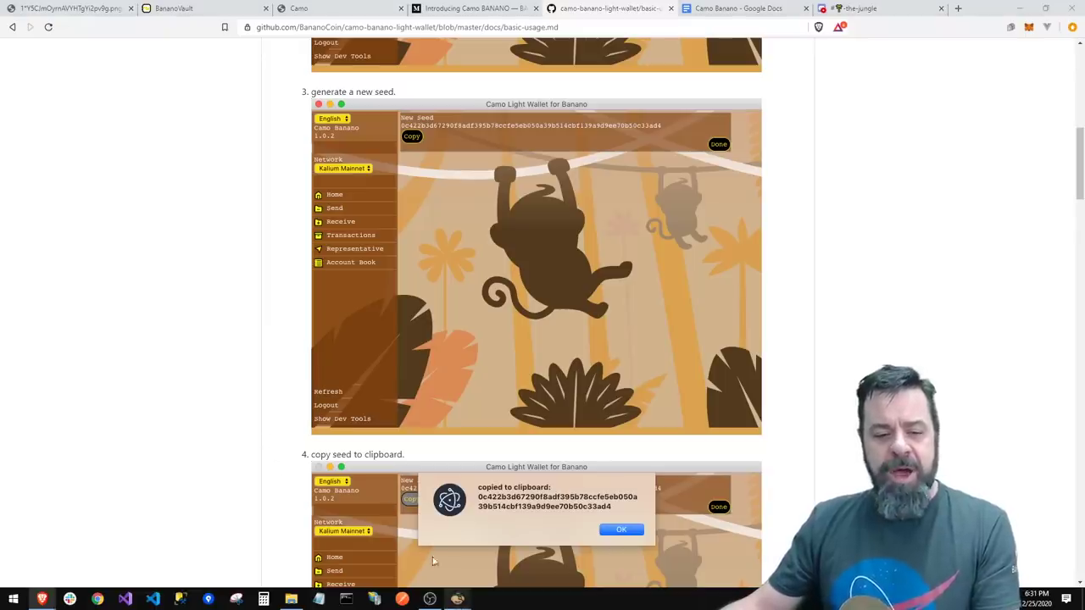
{"action": "right_click", "coordinate": [457, 598]}
{"action": "left_click", "coordinate": [172, 244]}
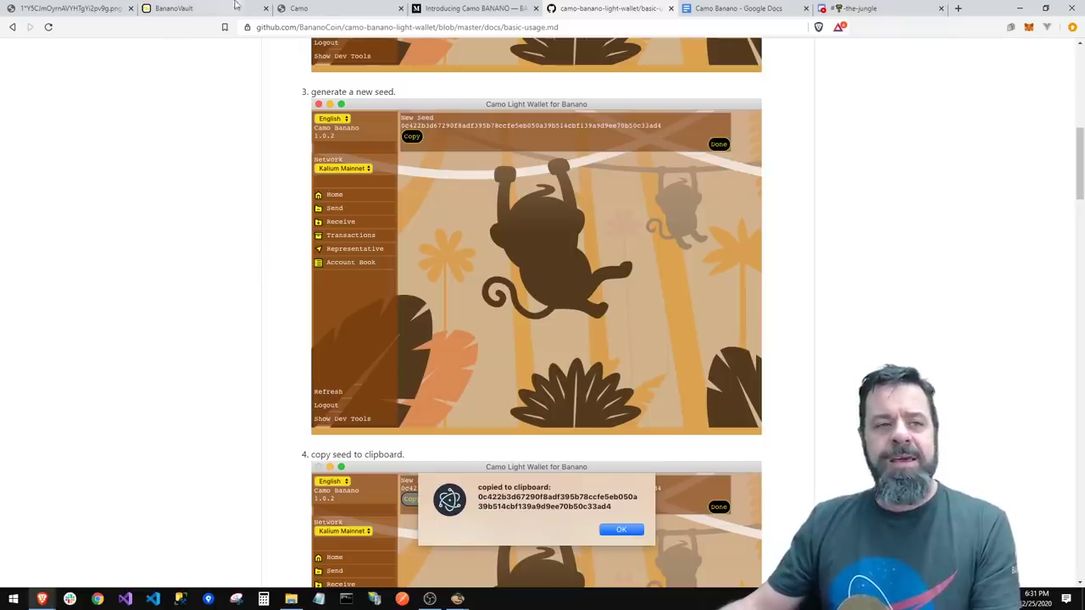
{"action": "left_click", "coordinate": [55, 8]}
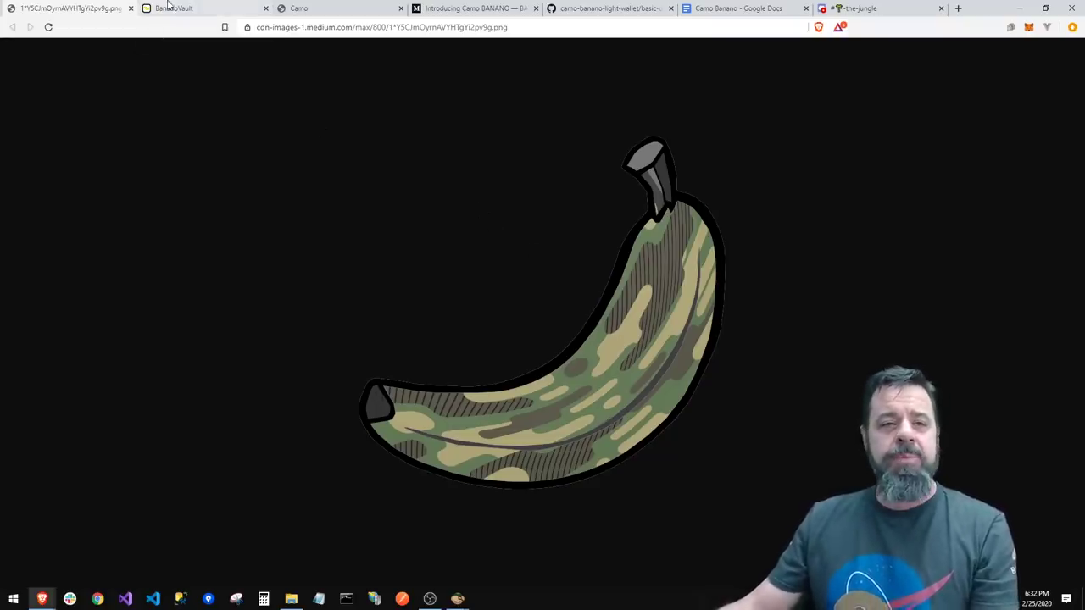
{"action": "left_click", "coordinate": [345, 5]}
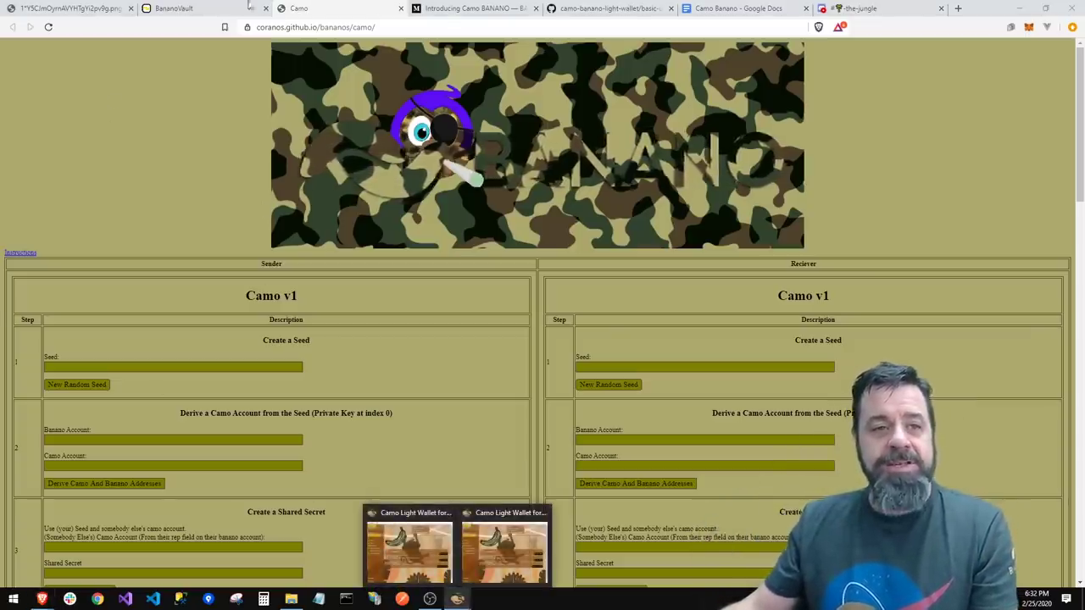
{"action": "left_click", "coordinate": [78, 8]}
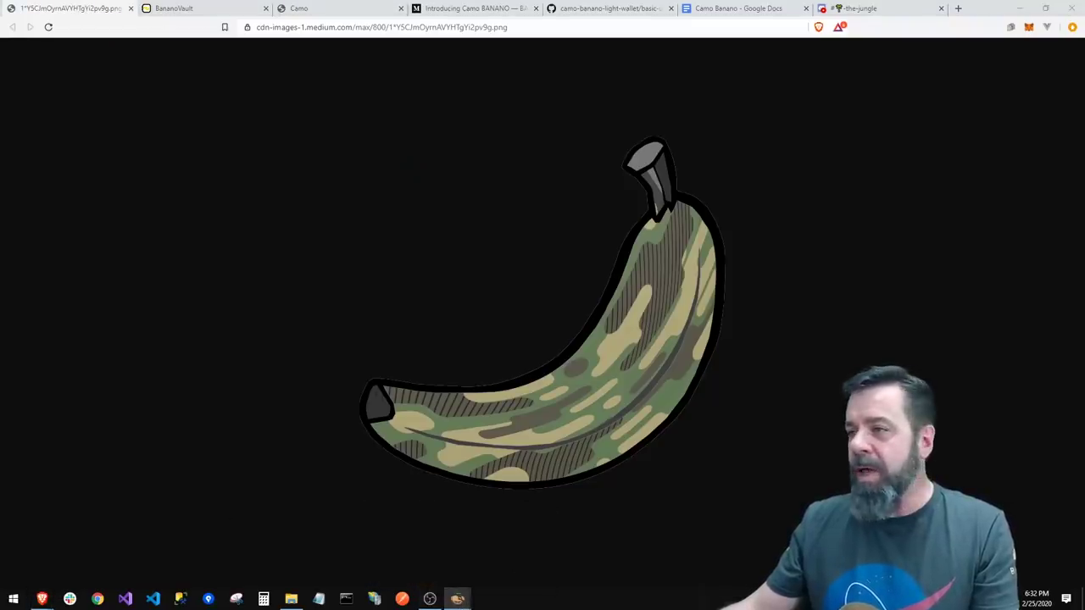
Arrange the two wallet windows left and right, then expand the first wallet to fill the screen
{"action": "key", "text": "alt+Tab"}
{"action": "left_click_drag", "start_coordinate": [317, 121], "coordinate": [281, 97]}
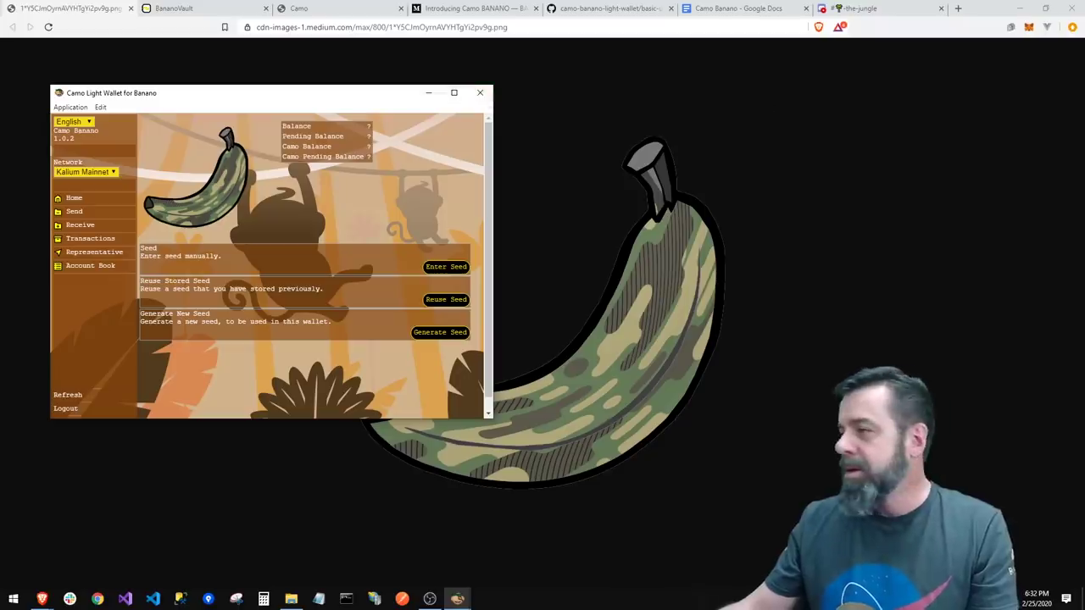
{"action": "left_click_drag", "start_coordinate": [962, 113], "coordinate": [865, 79]}
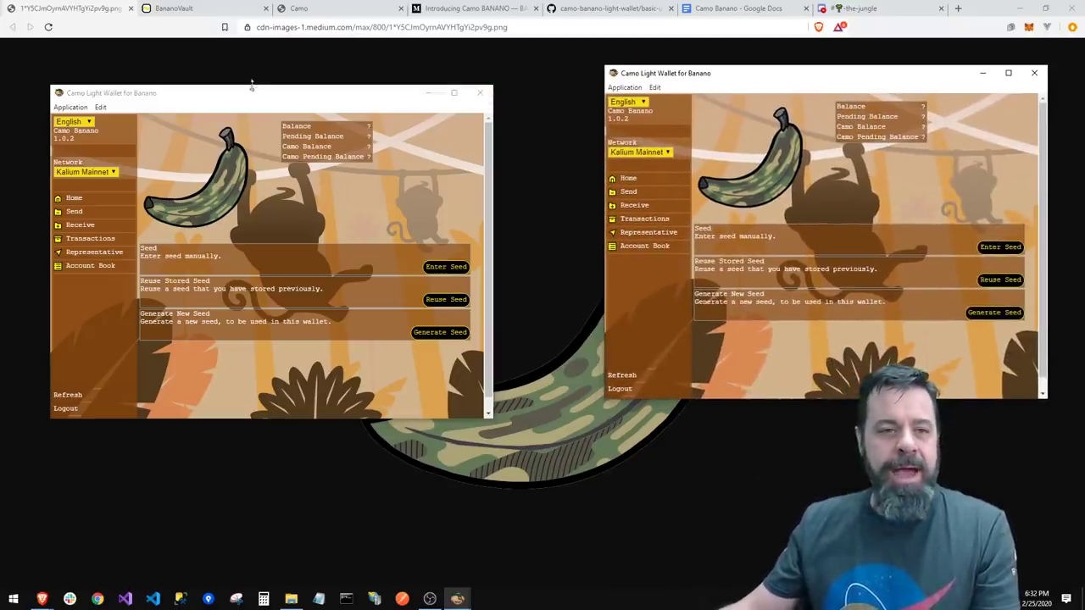
{"action": "left_click_drag", "start_coordinate": [251, 87], "coordinate": [236, 72]}
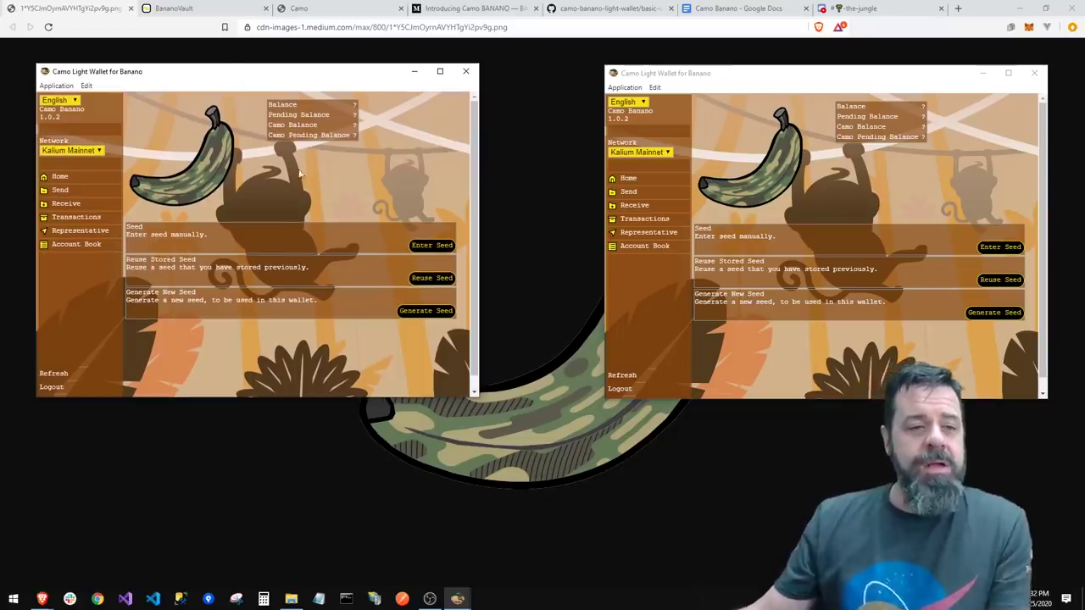
{"action": "left_click", "coordinate": [439, 72]}
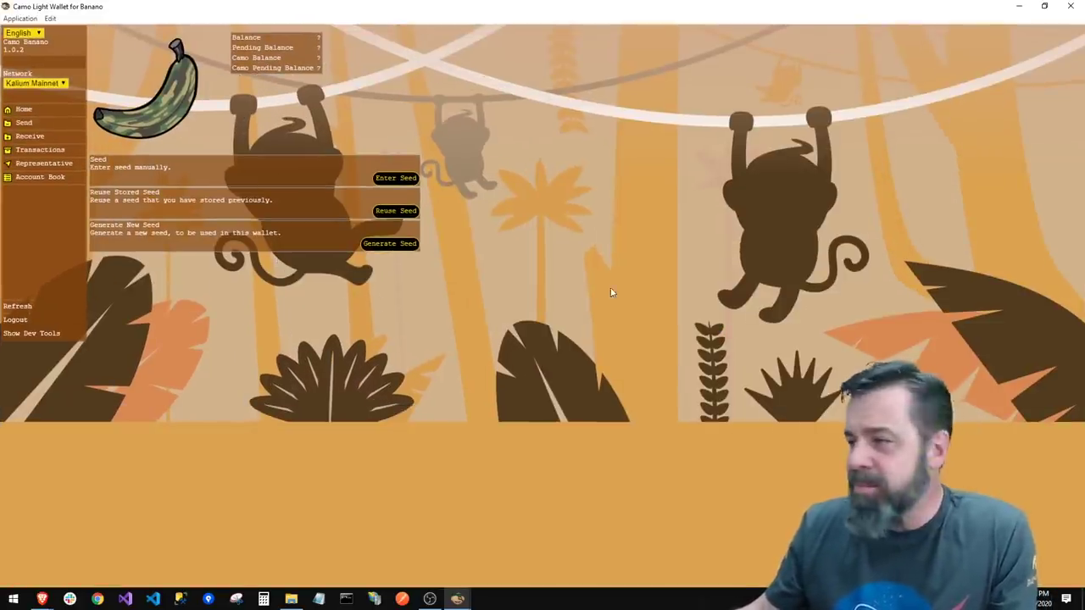
Generate a new seed in the first wallet and copy it to the clipboard
{"action": "left_click", "coordinate": [389, 245]}
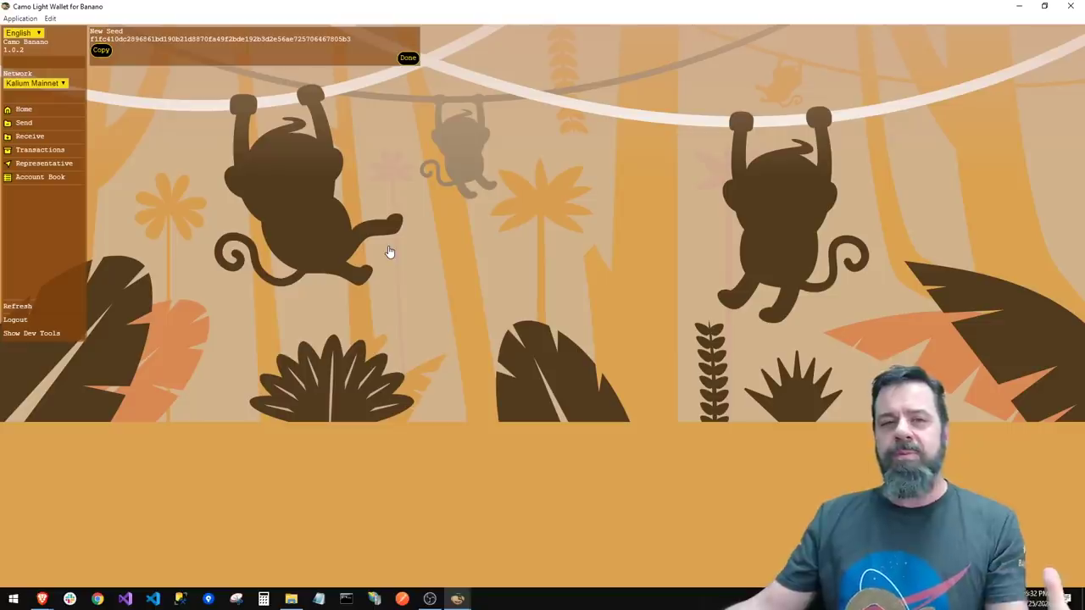
{"action": "left_click_drag", "start_coordinate": [352, 39], "coordinate": [106, 32]}
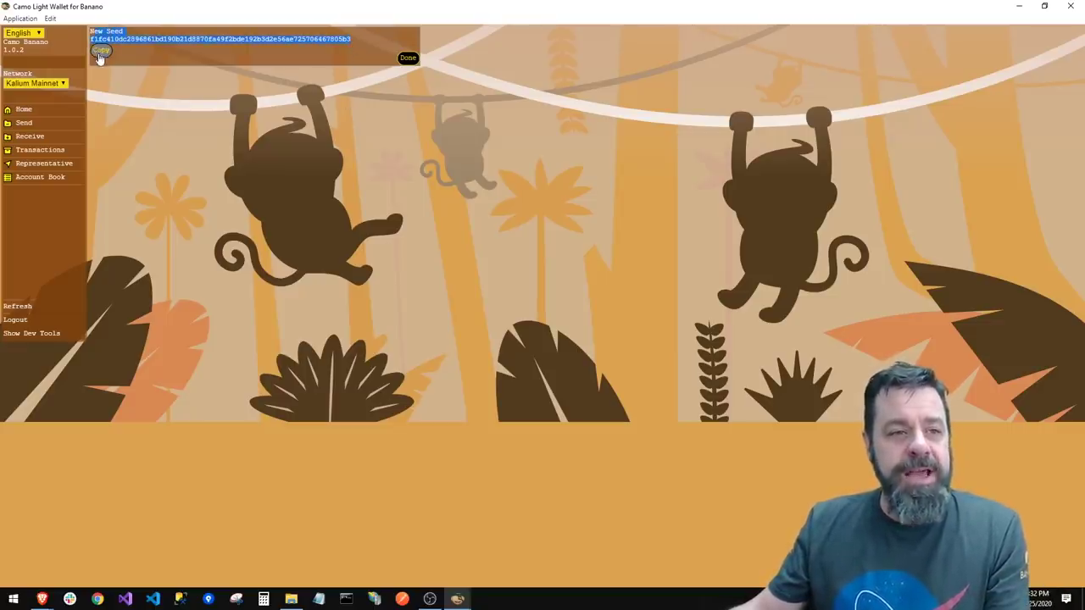
{"action": "left_click", "coordinate": [101, 50]}
{"action": "left_click", "coordinate": [645, 305]}
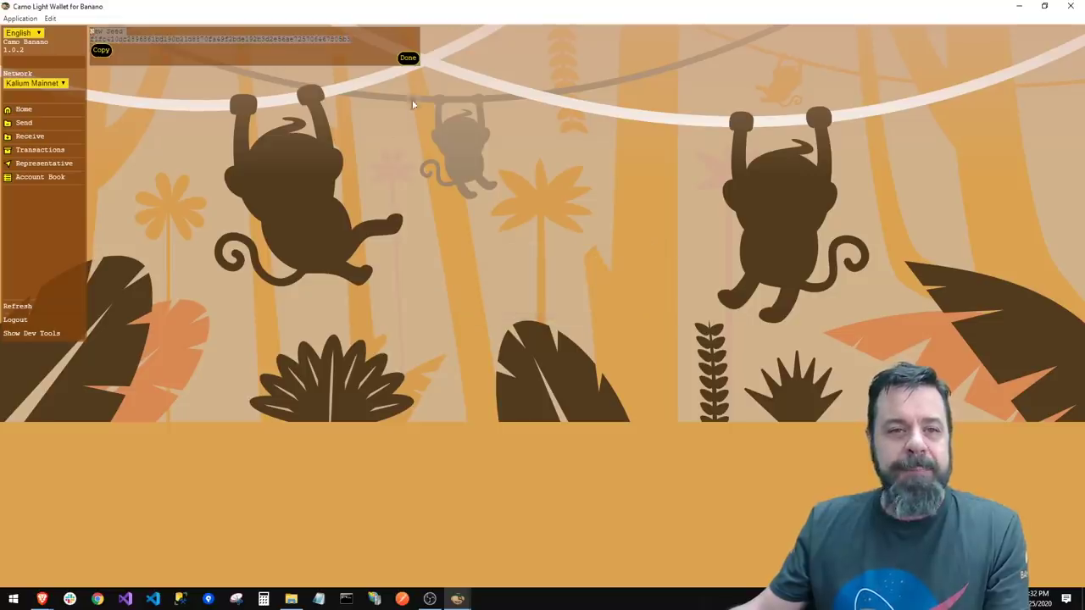
{"action": "left_click", "coordinate": [408, 57]}
Log the first wallet in by pasting the copied seed into Enter Seed and using it
{"action": "left_click", "coordinate": [386, 181]}
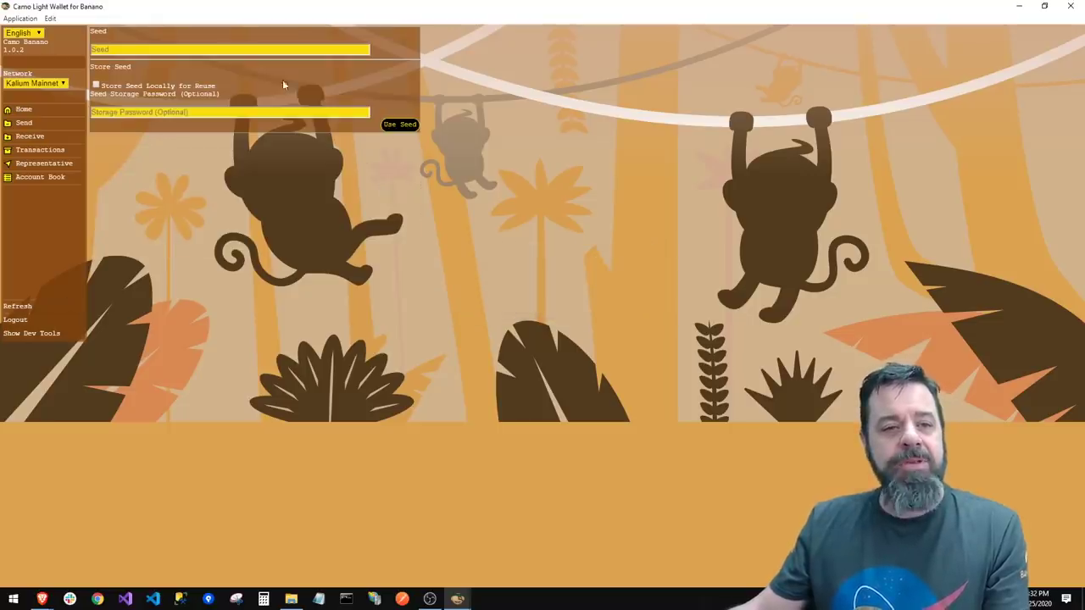
{"action": "left_click", "coordinate": [244, 53]}
{"action": "key", "text": "ctrl+v"}
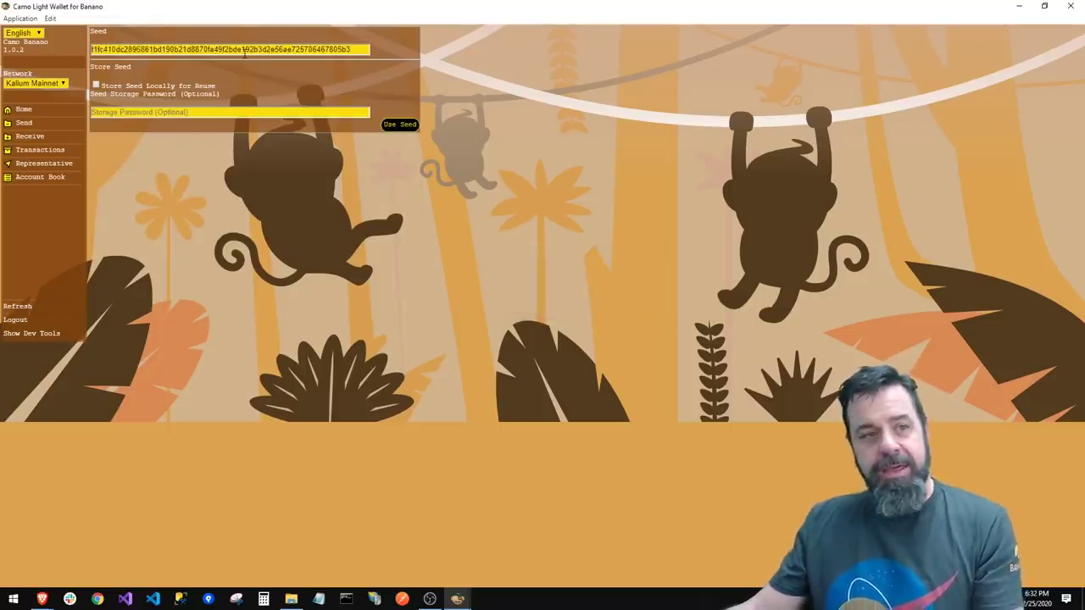
{"action": "left_click", "coordinate": [400, 125]}
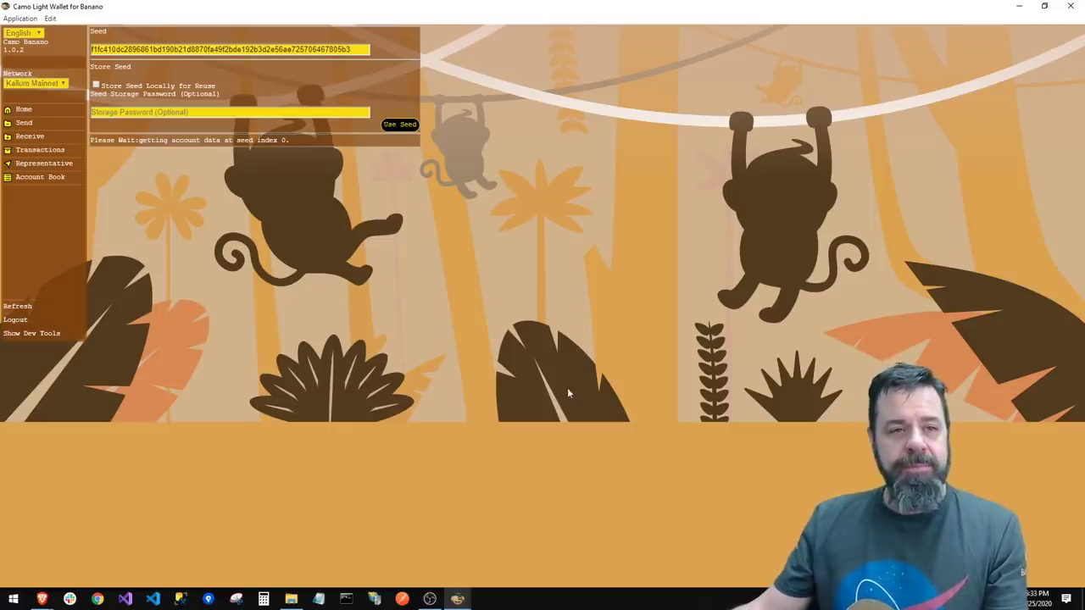
{"action": "left_click", "coordinate": [319, 598]}
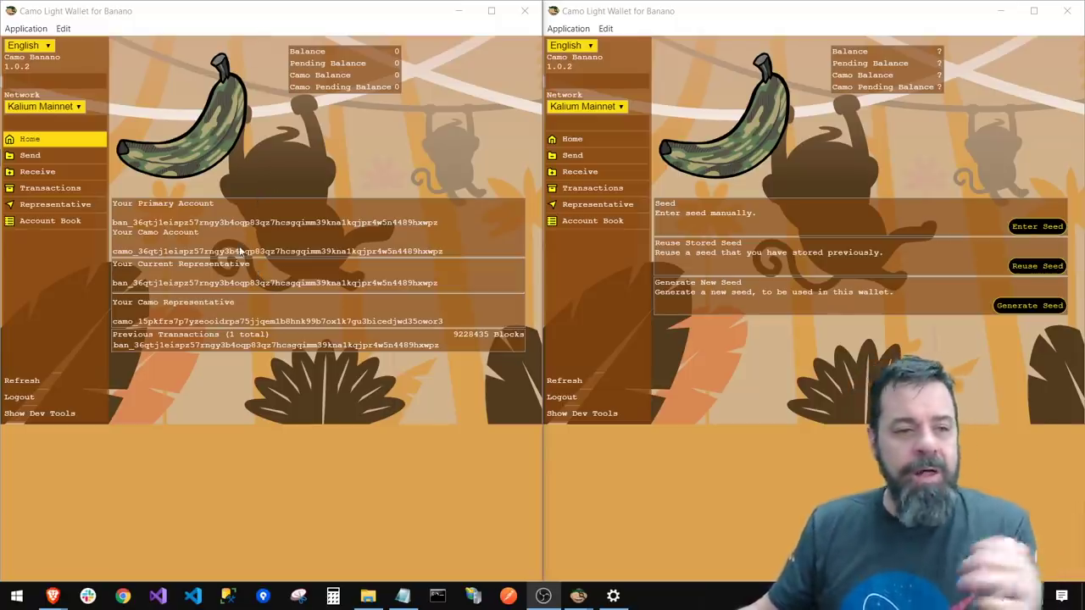
Select the first wallet's camo account address to inspect it
{"action": "mouse_move", "coordinate": [113, 232]}
{"action": "left_mouse_down"}
{"action": "mouse_move", "coordinate": [169, 233]}
{"action": "mouse_move", "coordinate": [133, 233]}
{"action": "left_mouse_up"}
{"action": "left_click_drag", "start_coordinate": [443, 251], "coordinate": [111, 251]}
{"action": "left_click", "coordinate": [125, 251]}
{"action": "left_click", "coordinate": [110, 252]}
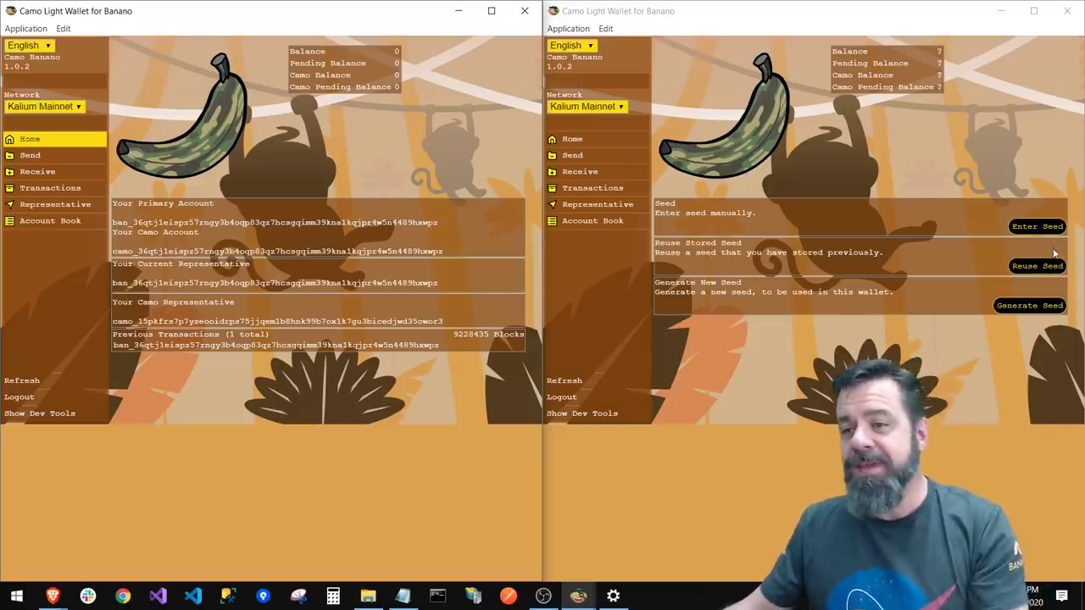
Generate a new seed in the second wallet and paste it into Notepad after User 2
{"action": "left_click", "coordinate": [1030, 305]}
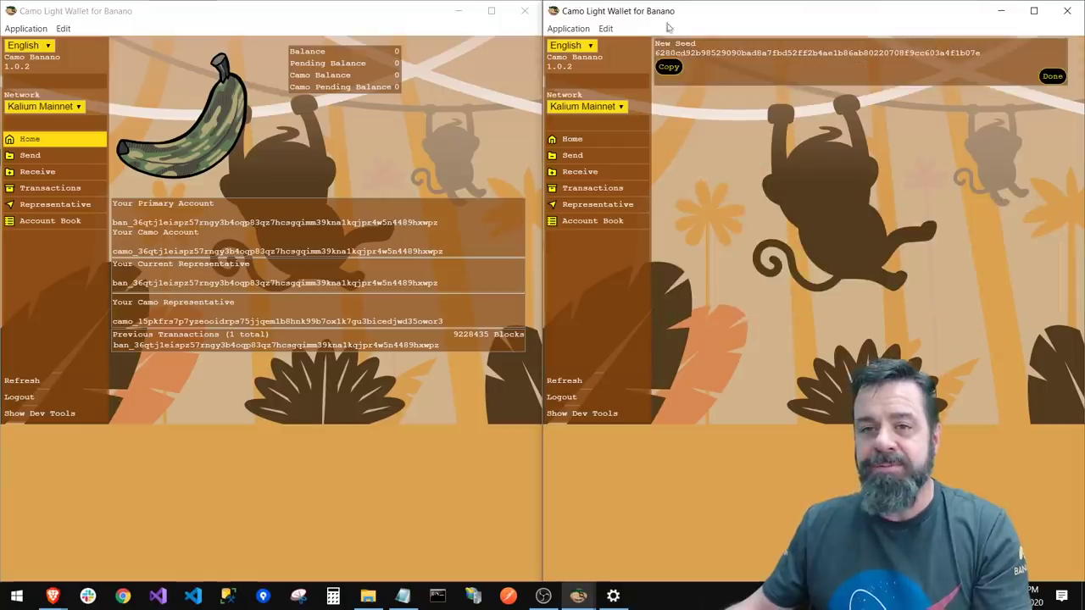
{"action": "left_click", "coordinate": [670, 67]}
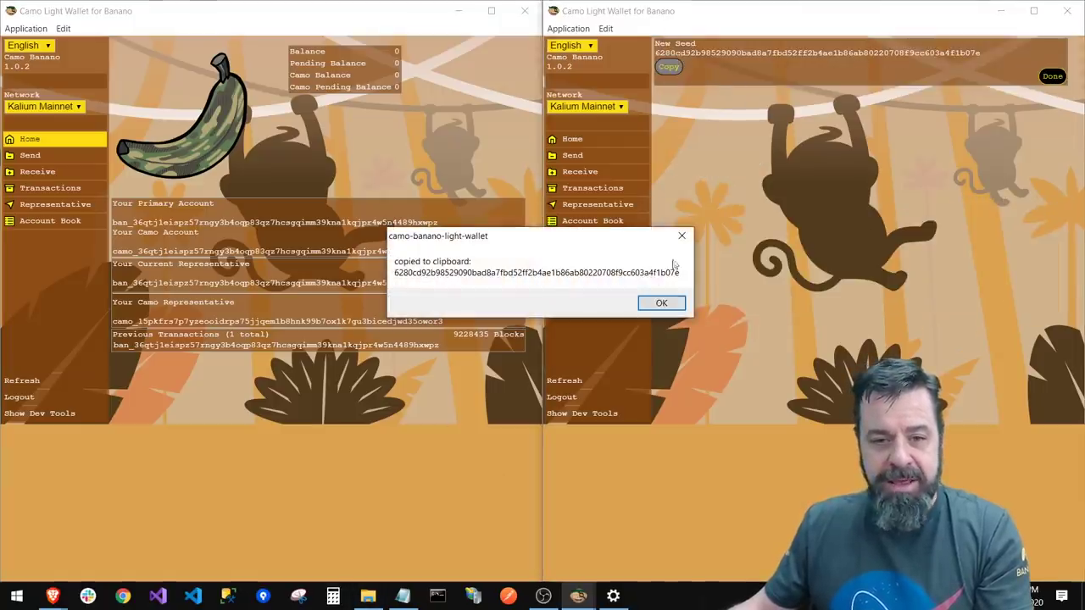
{"action": "left_click", "coordinate": [661, 303]}
{"action": "left_click", "coordinate": [403, 596]}
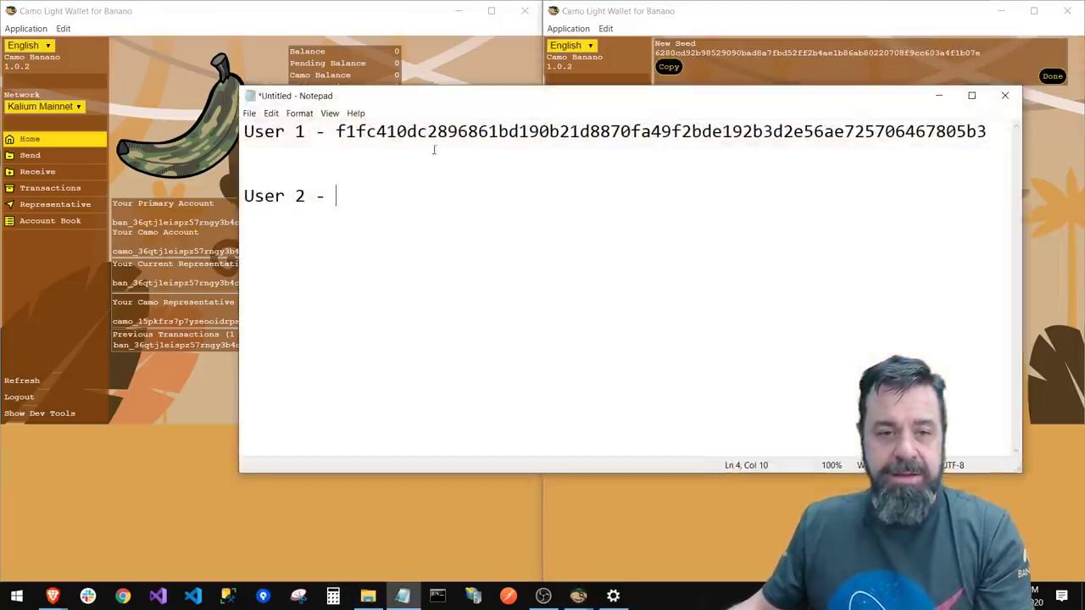
{"action": "key", "text": "ctrl+v"}
{"action": "right_click", "coordinate": [403, 596]}
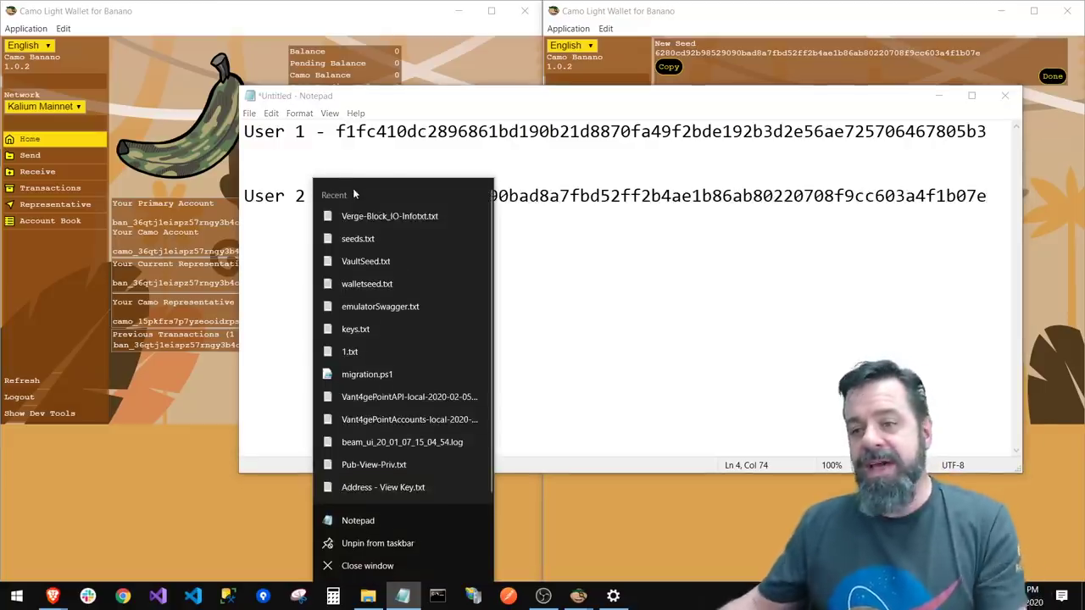
{"action": "left_click", "coordinate": [752, 4]}
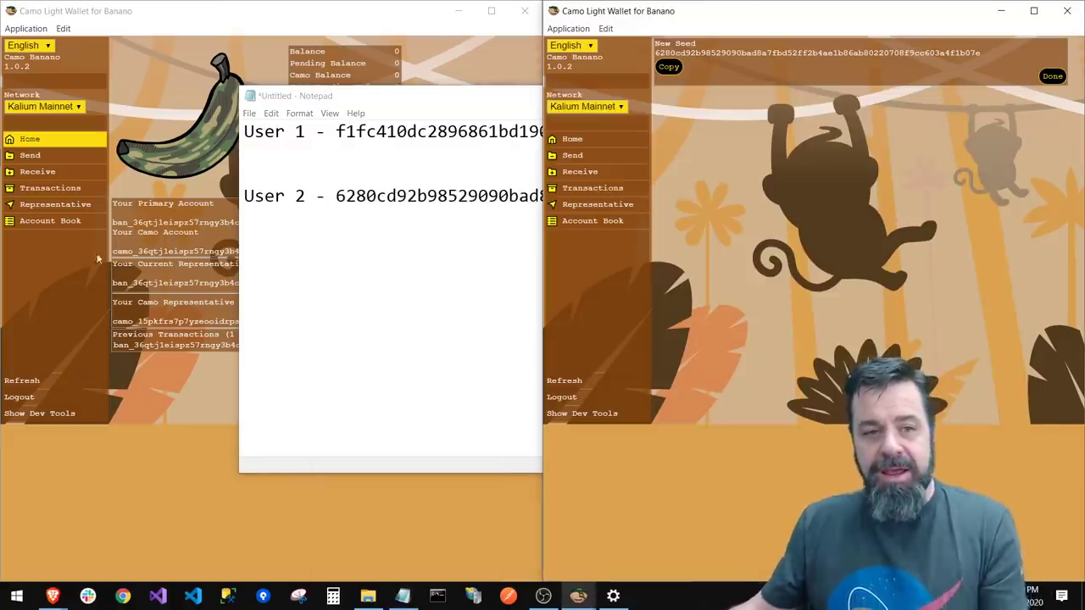
Log the second wallet in with the User 2 seed via Enter Seed and Use Seed
{"action": "left_click", "coordinate": [1052, 76]}
{"action": "left_click", "coordinate": [1037, 226]}
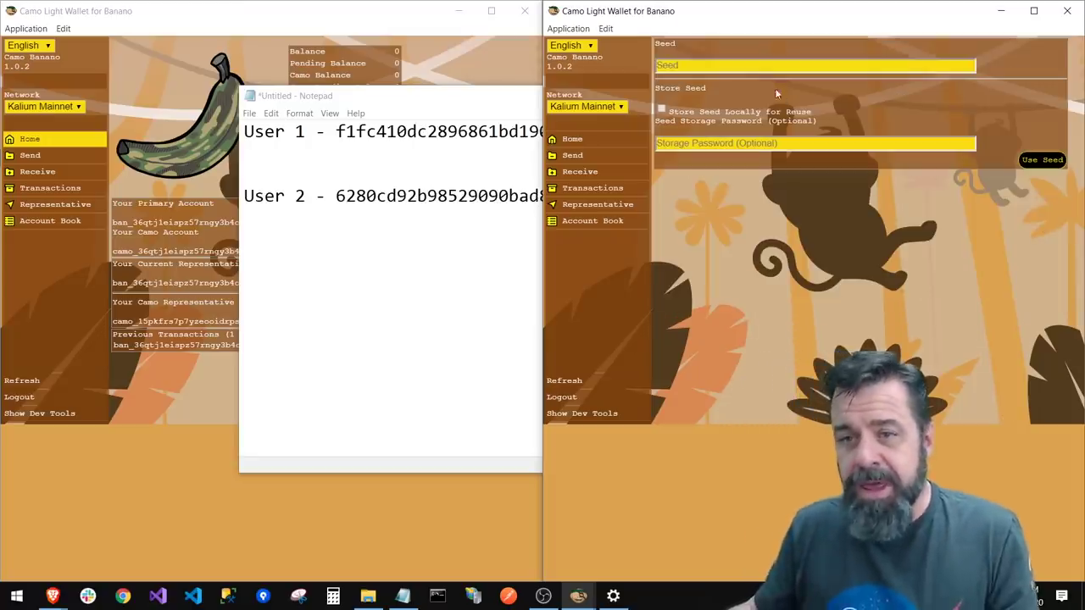
{"action": "left_click", "coordinate": [748, 68]}
{"action": "key", "text": "ctrl+v"}
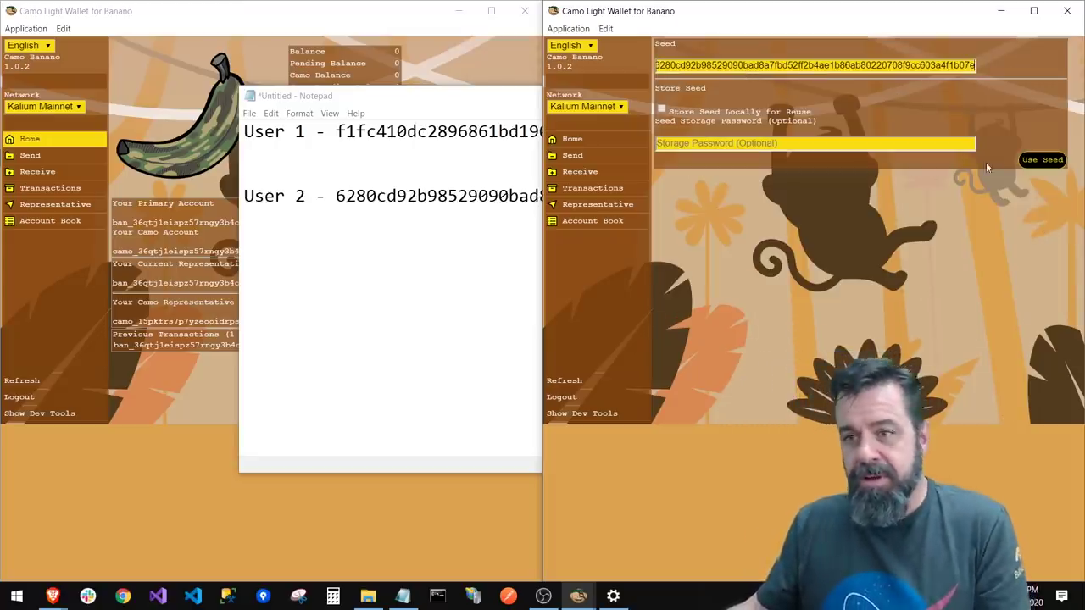
{"action": "left_click", "coordinate": [1042, 160]}
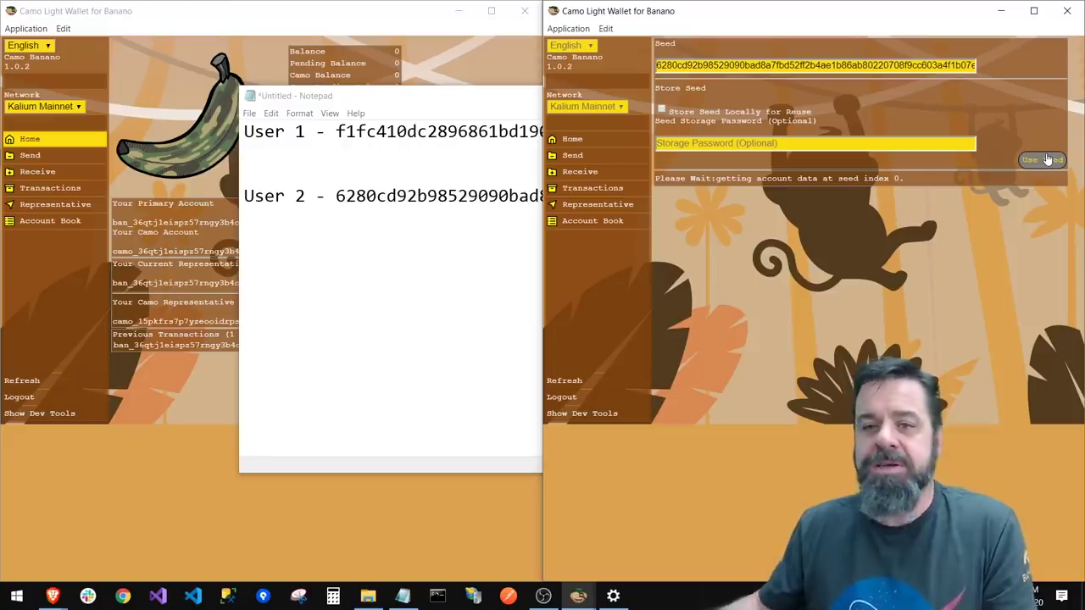
{"action": "left_click", "coordinate": [218, 20]}
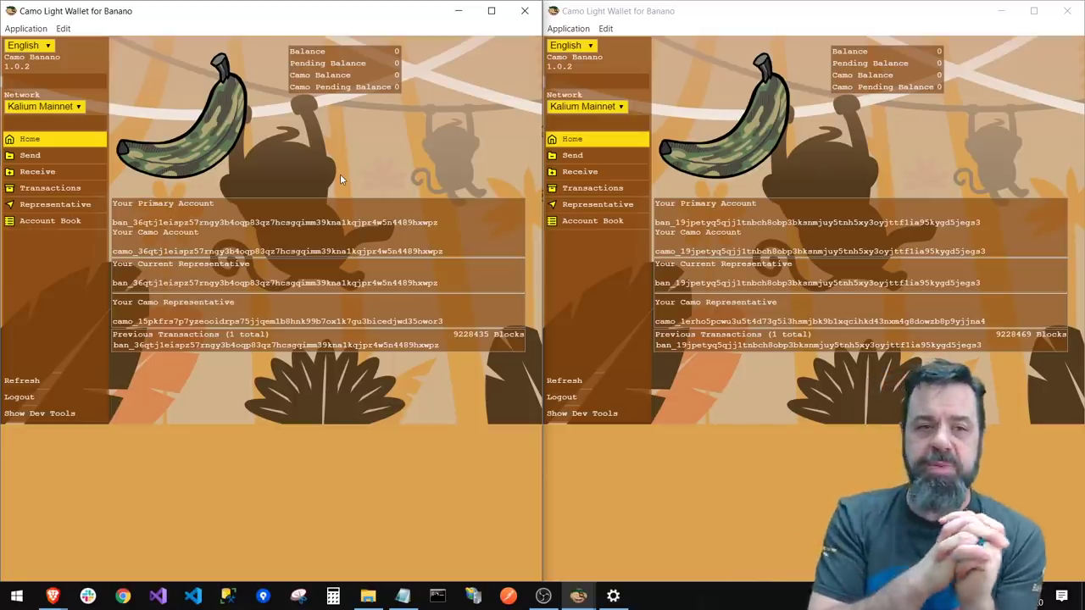
Copy the left wallet's primary address and refresh both wallets to receive the pending 15 BAN
{"action": "double_click", "coordinate": [275, 222]}
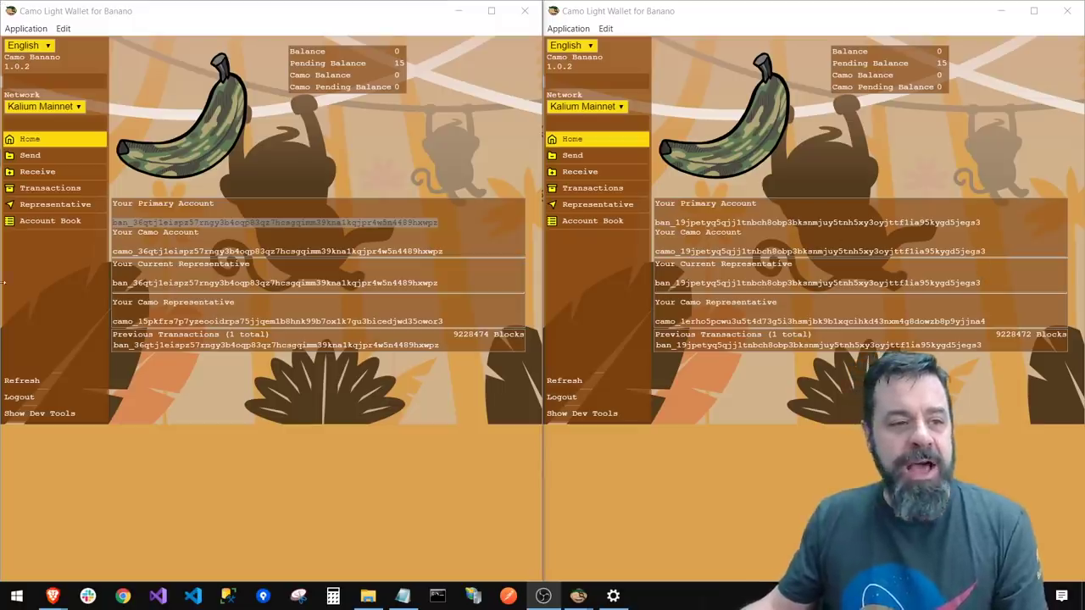
{"action": "left_click", "coordinate": [21, 380]}
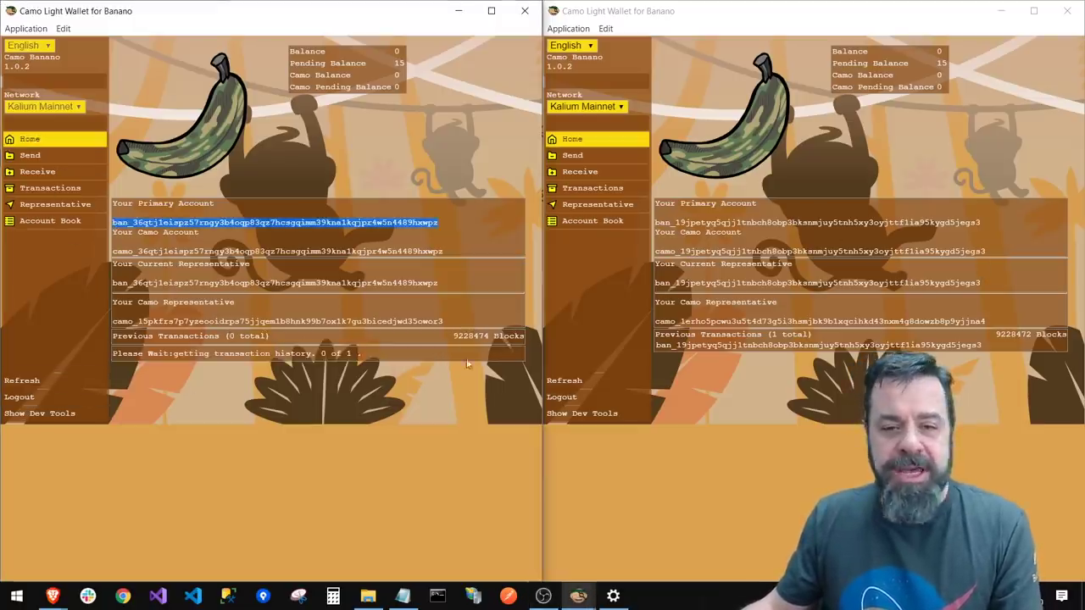
{"action": "left_click", "coordinate": [582, 382]}
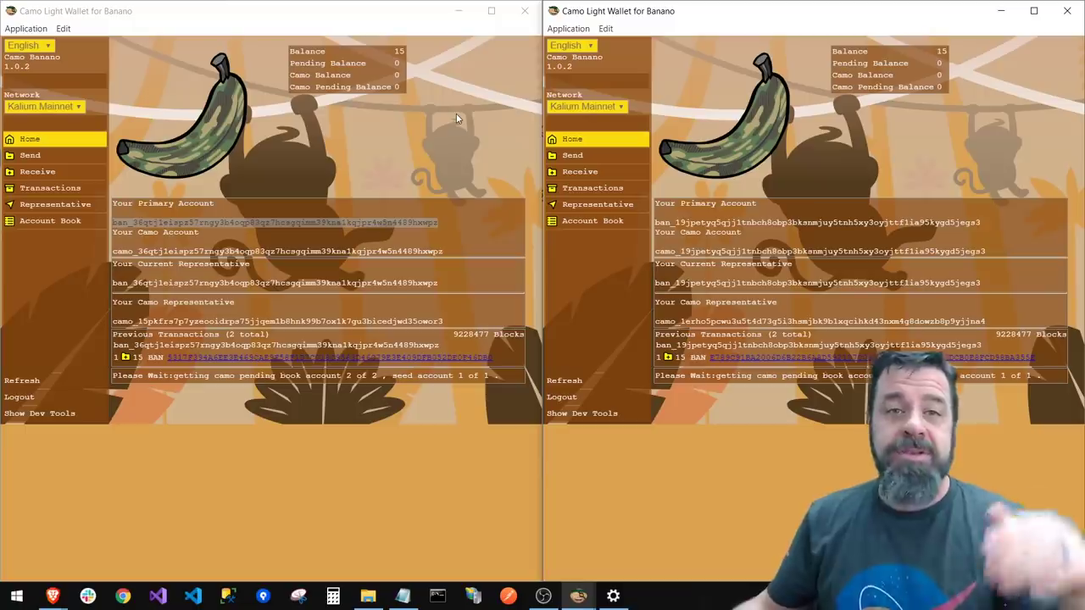
Change the left wallet's representative to its camo representative address
{"action": "left_click", "coordinate": [28, 206]}
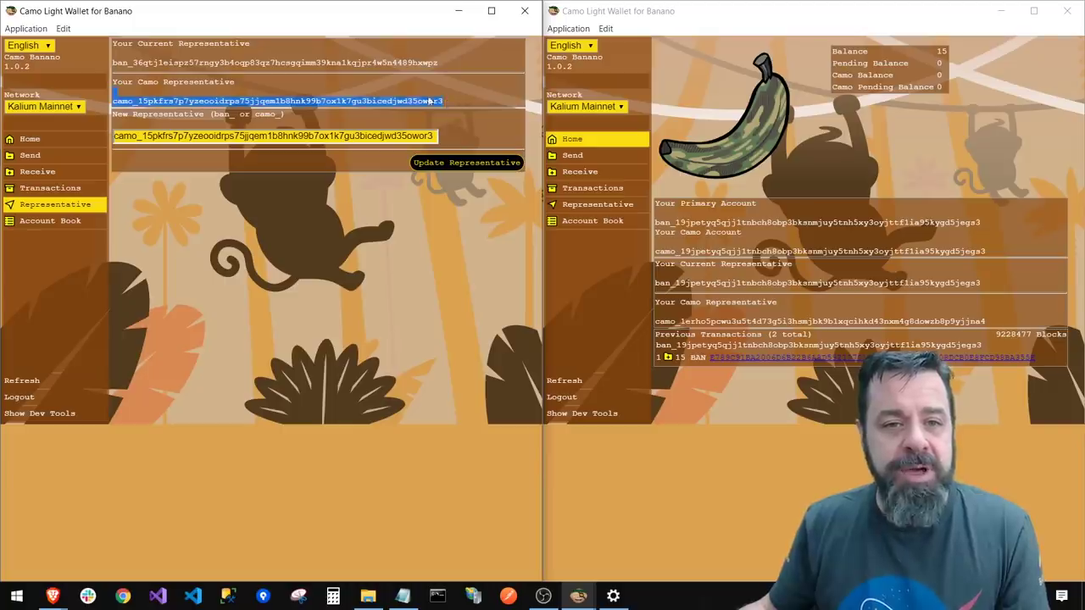
{"action": "left_click_drag", "start_coordinate": [447, 100], "coordinate": [196, 97]}
{"action": "left_click", "coordinate": [191, 138]}
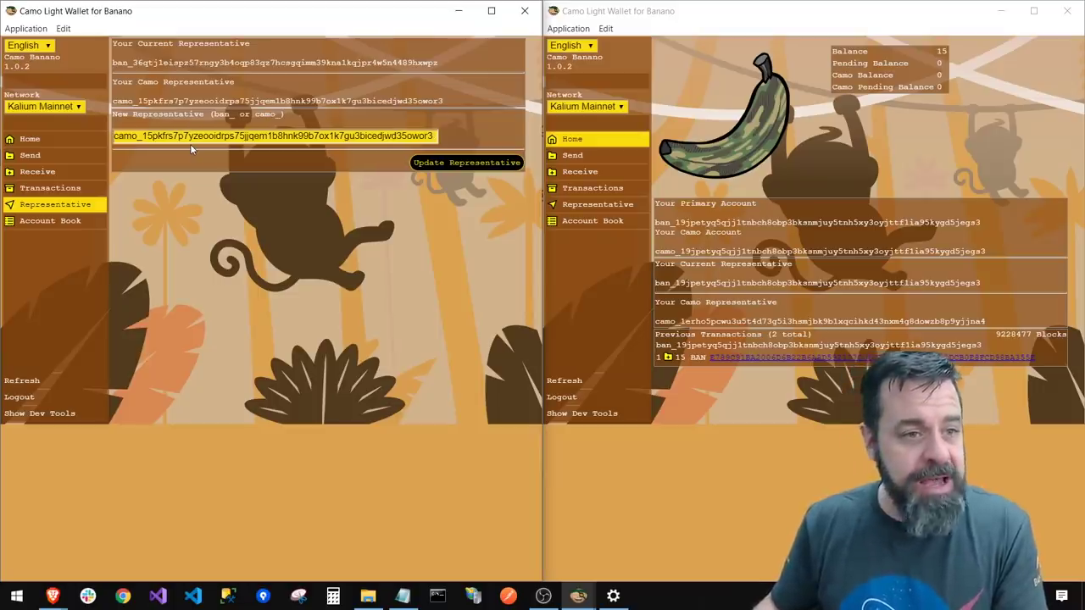
{"action": "left_click", "coordinate": [450, 169]}
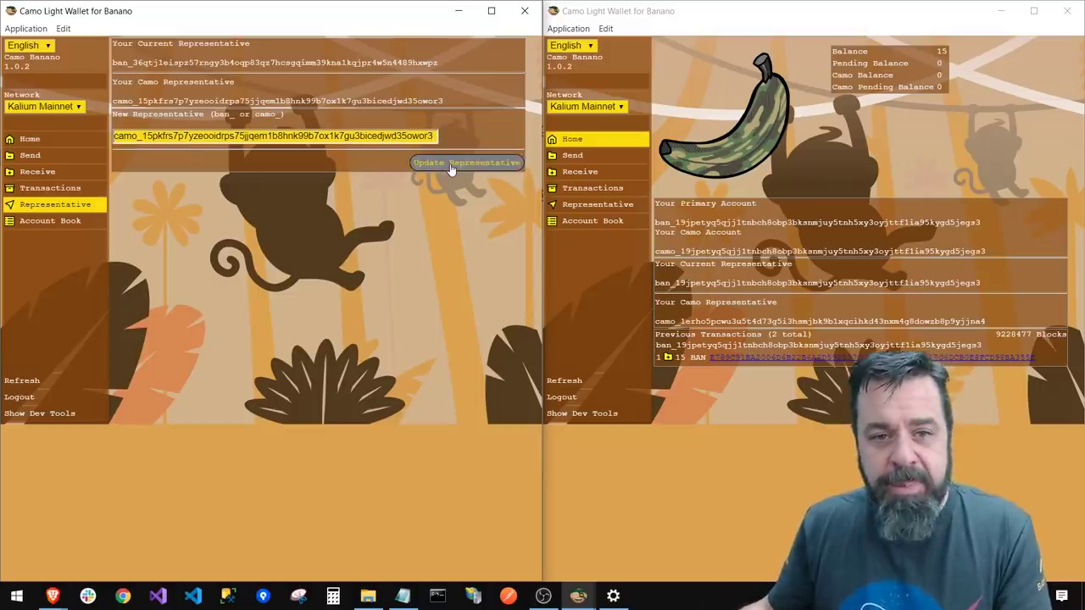
Change the right wallet's representative to its camo representative, confirming both hash messages
{"action": "left_click", "coordinate": [626, 208]}
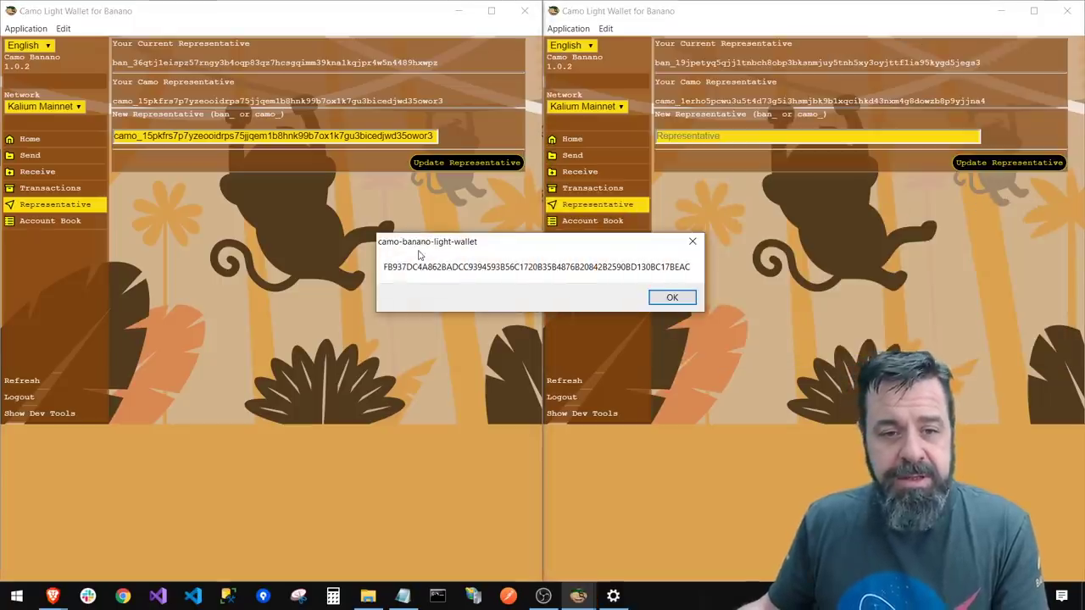
{"action": "left_click", "coordinate": [671, 298]}
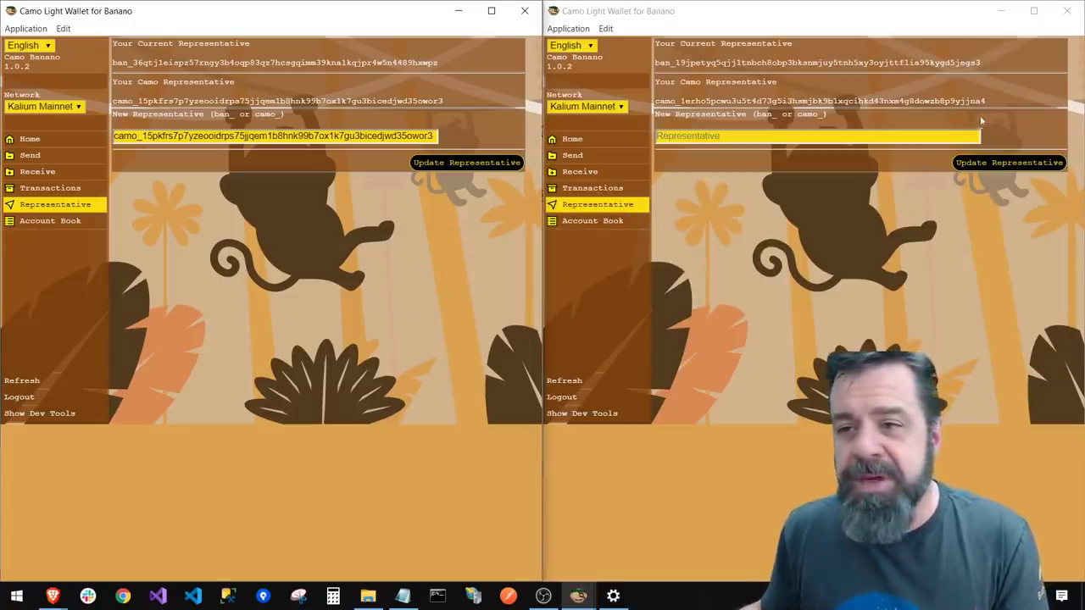
{"action": "left_click_drag", "start_coordinate": [986, 100], "coordinate": [656, 100]}
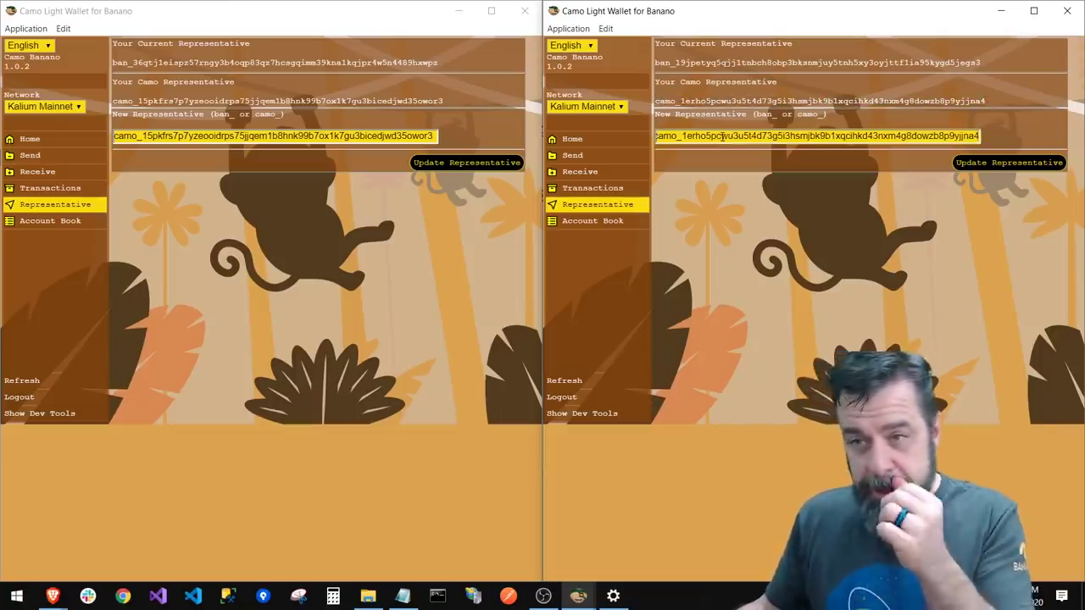
{"action": "left_click", "coordinate": [1035, 164]}
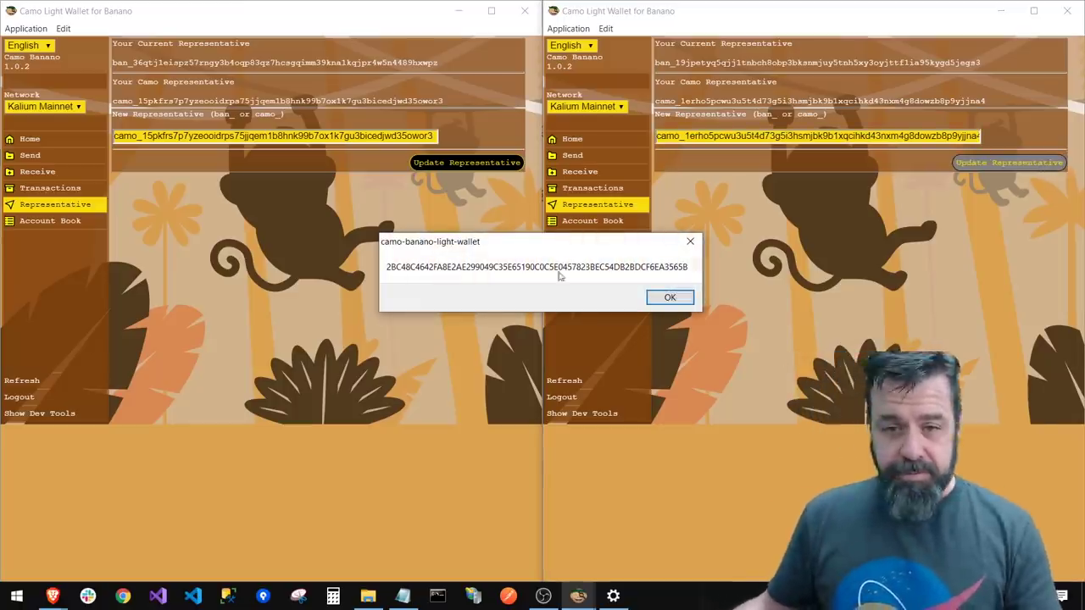
{"action": "left_click", "coordinate": [667, 300]}
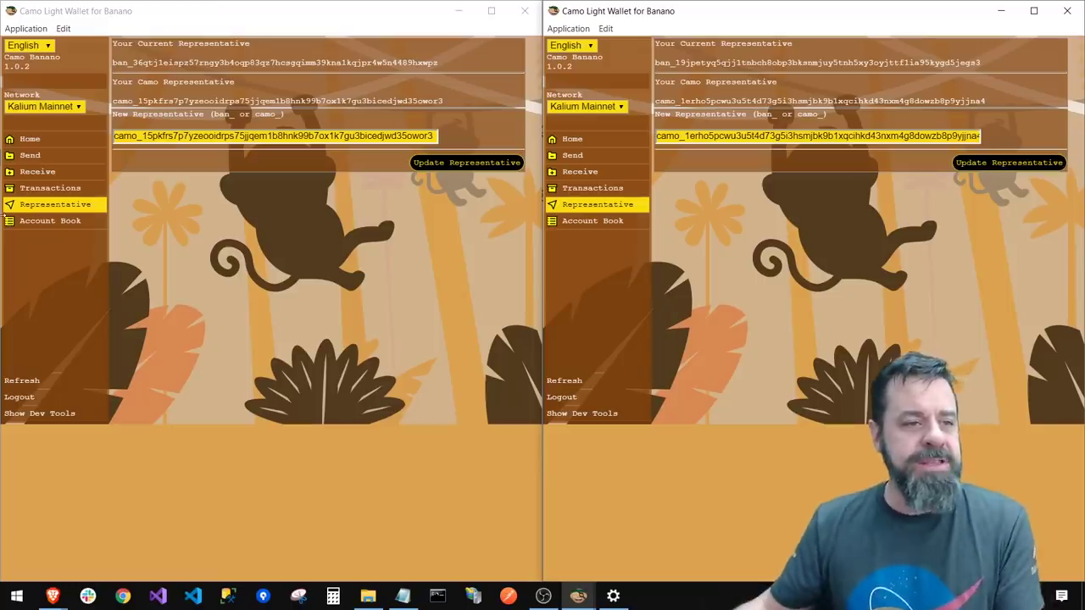
{"action": "left_click", "coordinate": [44, 138]}
Copy the right wallet's primary address and look over both wallets' Account Book and Send pages
{"action": "left_click", "coordinate": [573, 138]}
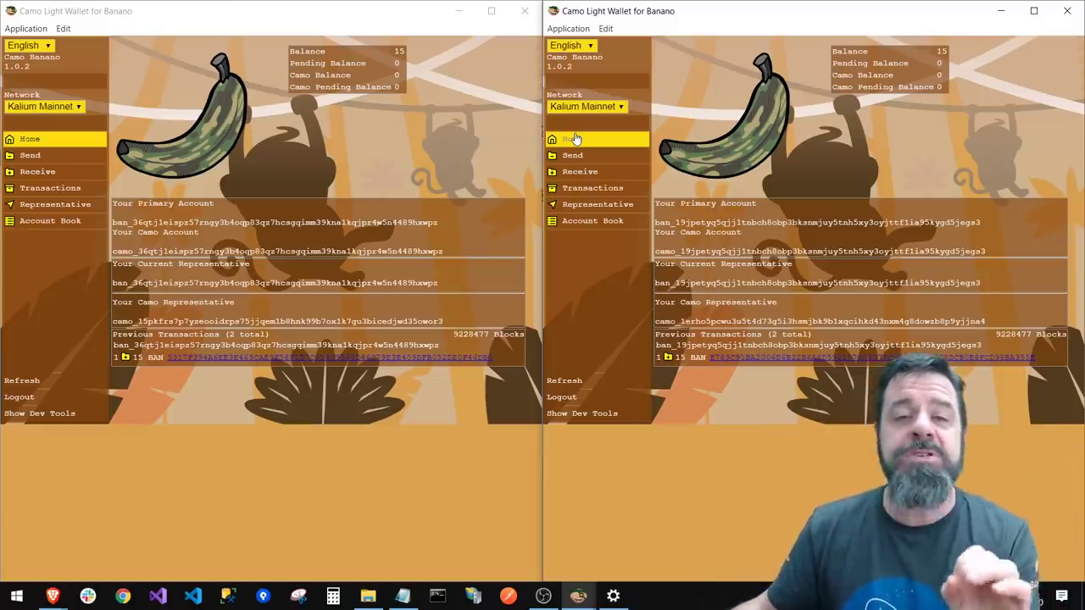
{"action": "double_click", "coordinate": [979, 222]}
{"action": "key", "text": "ctrl+c"}
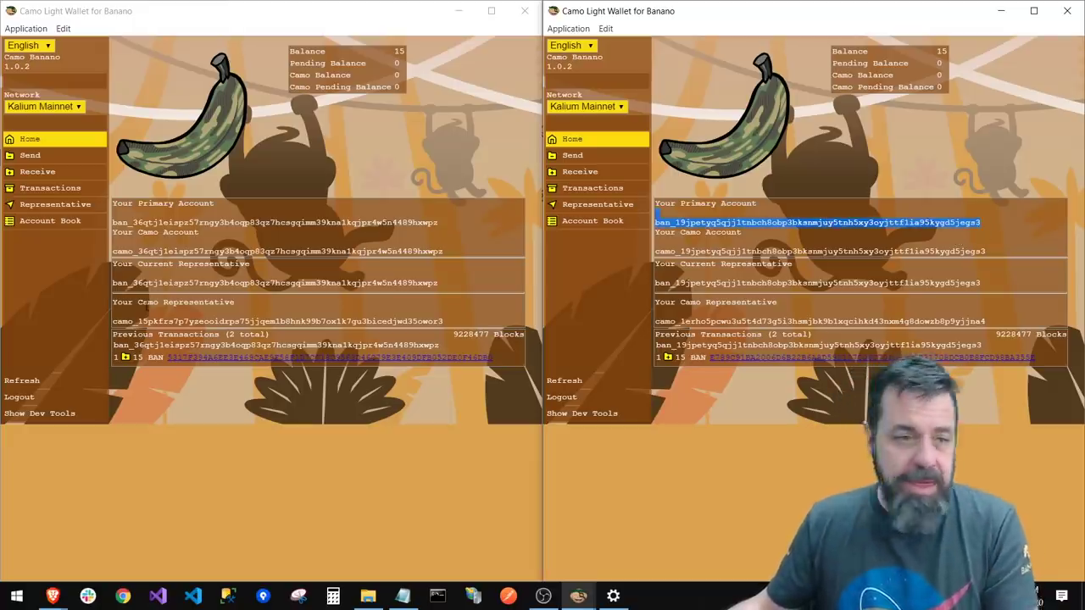
{"action": "left_click", "coordinate": [47, 221]}
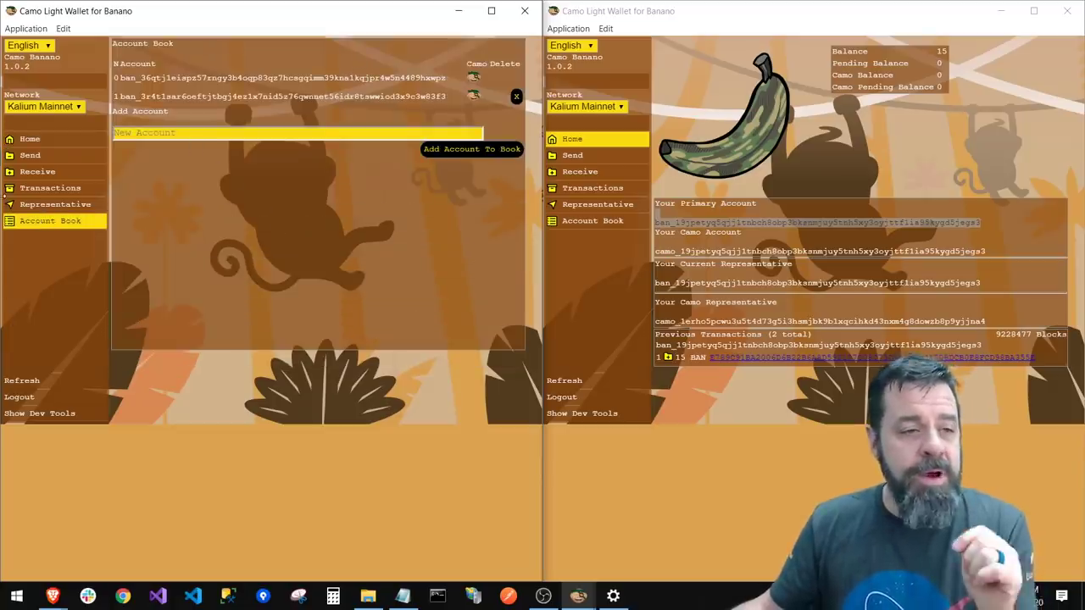
{"action": "left_click", "coordinate": [29, 155]}
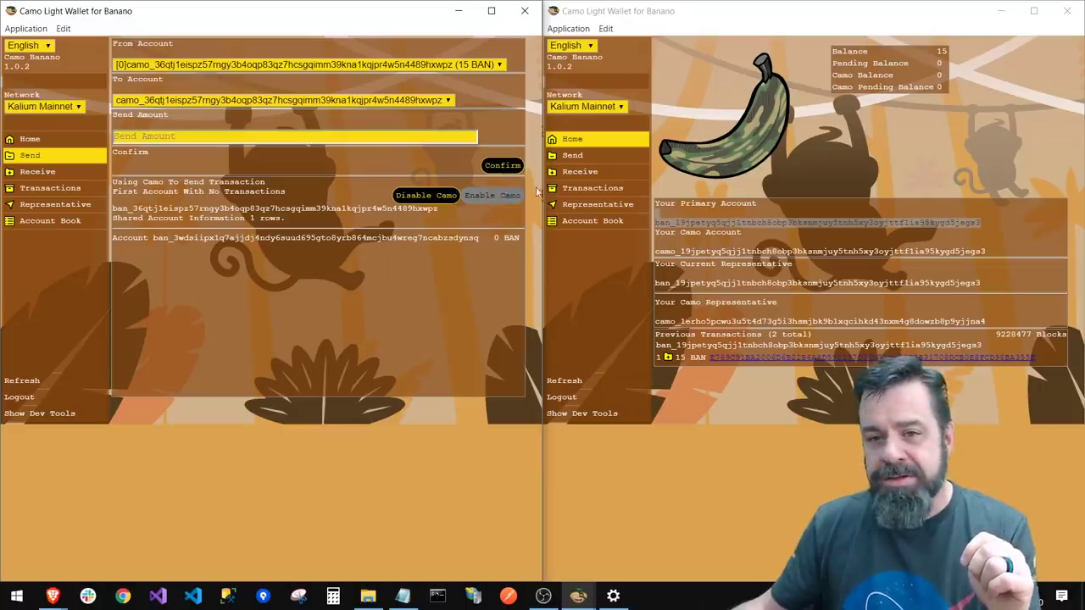
{"action": "left_click", "coordinate": [571, 160]}
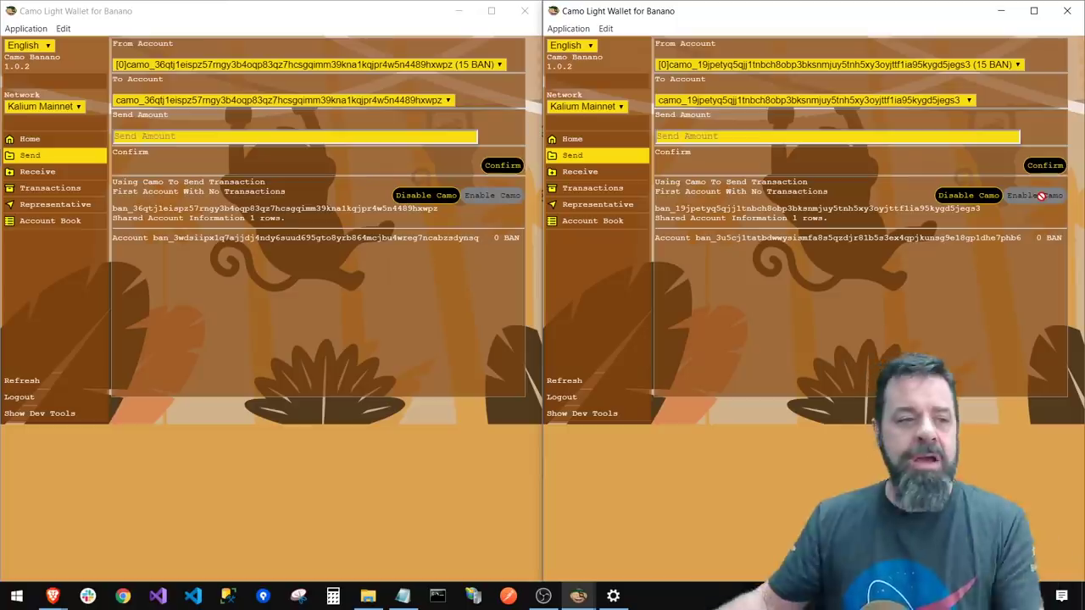
Add the right wallet's primary address, without its stray leading space, to the left wallet's account book
{"action": "left_click", "coordinate": [51, 222]}
{"action": "left_click", "coordinate": [207, 132]}
{"action": "key", "text": "ctrl+v"}
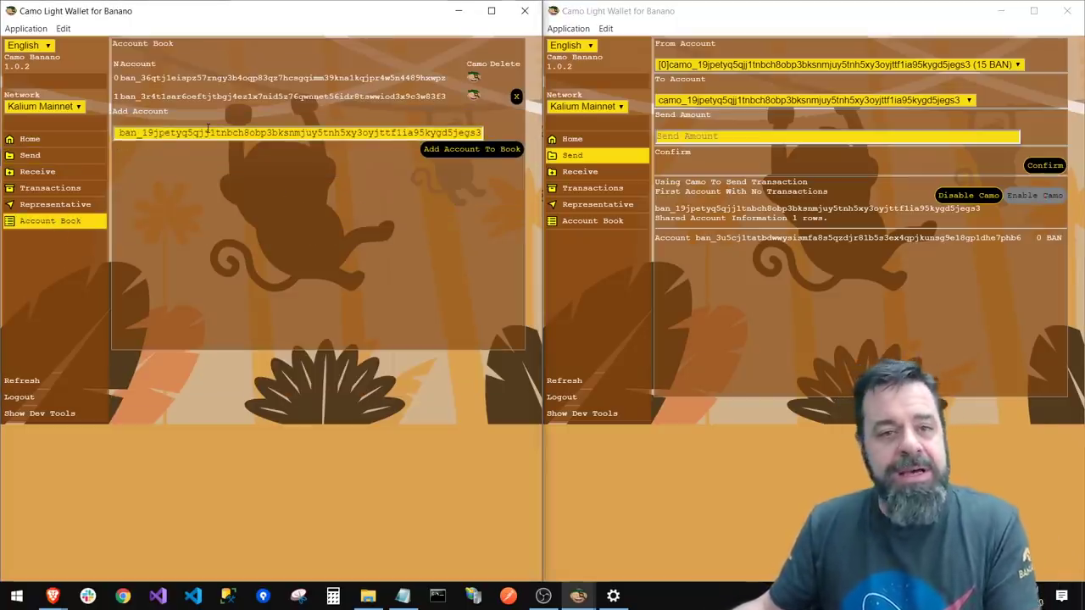
{"action": "key", "text": "BackSpace"}
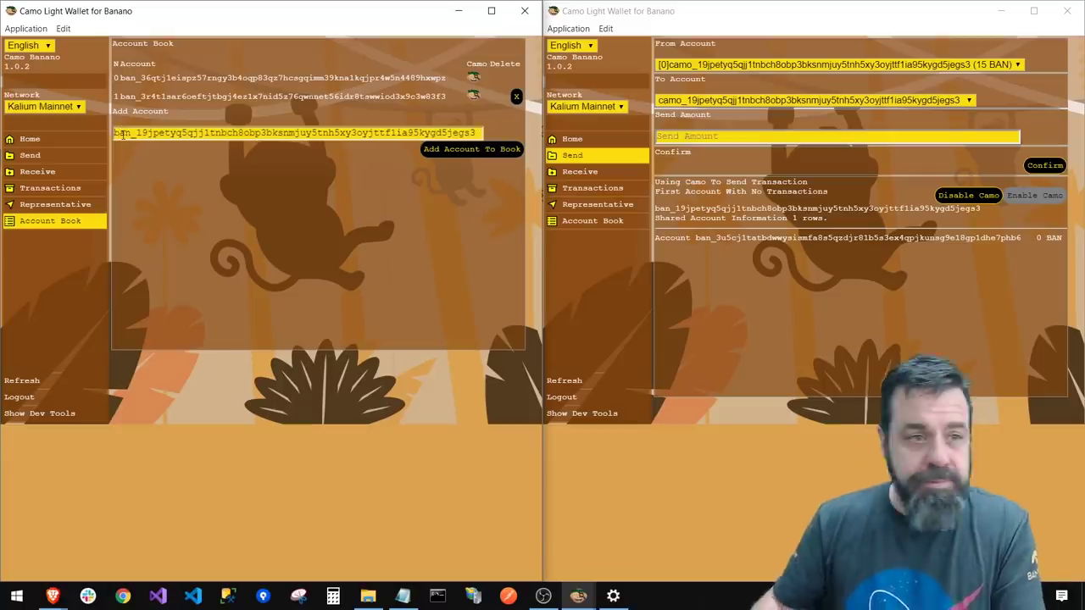
{"action": "left_click", "coordinate": [470, 150]}
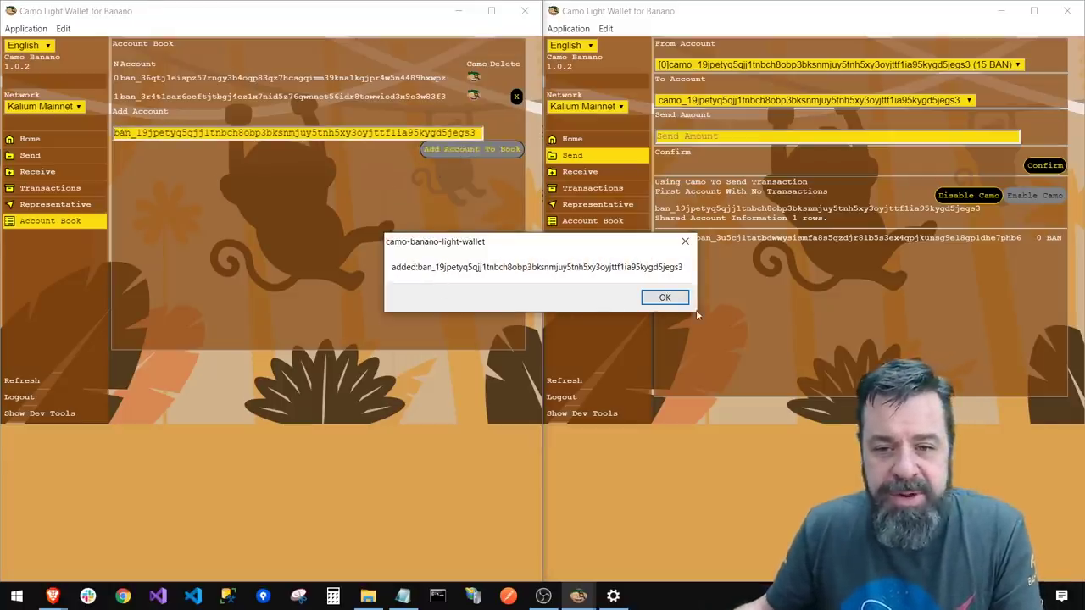
{"action": "left_click", "coordinate": [664, 296]}
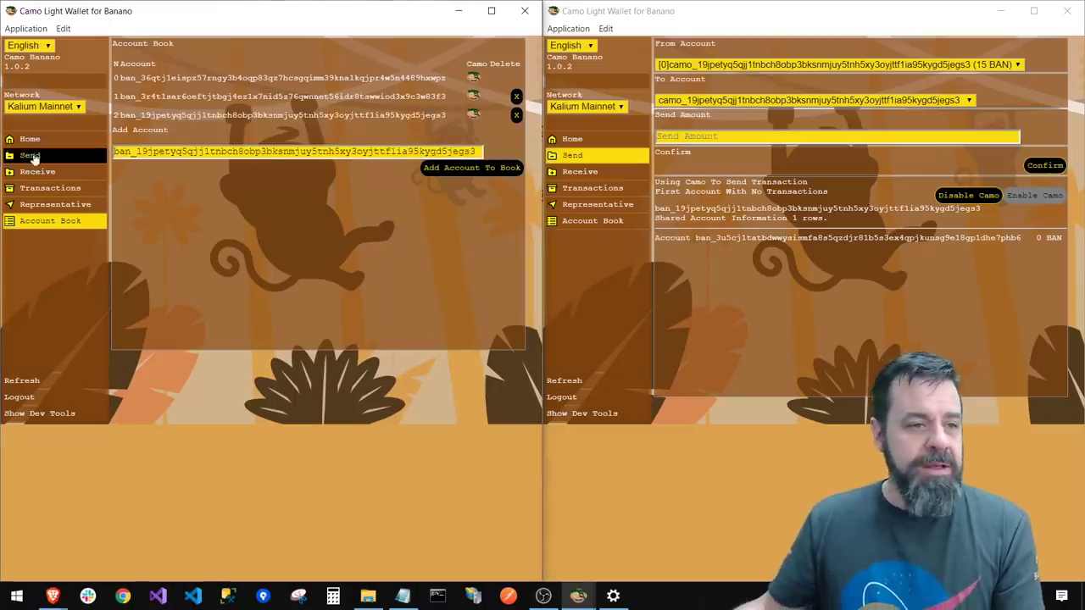
{"action": "left_click", "coordinate": [30, 139]}
{"action": "left_click_drag", "start_coordinate": [440, 222], "coordinate": [116, 222]}
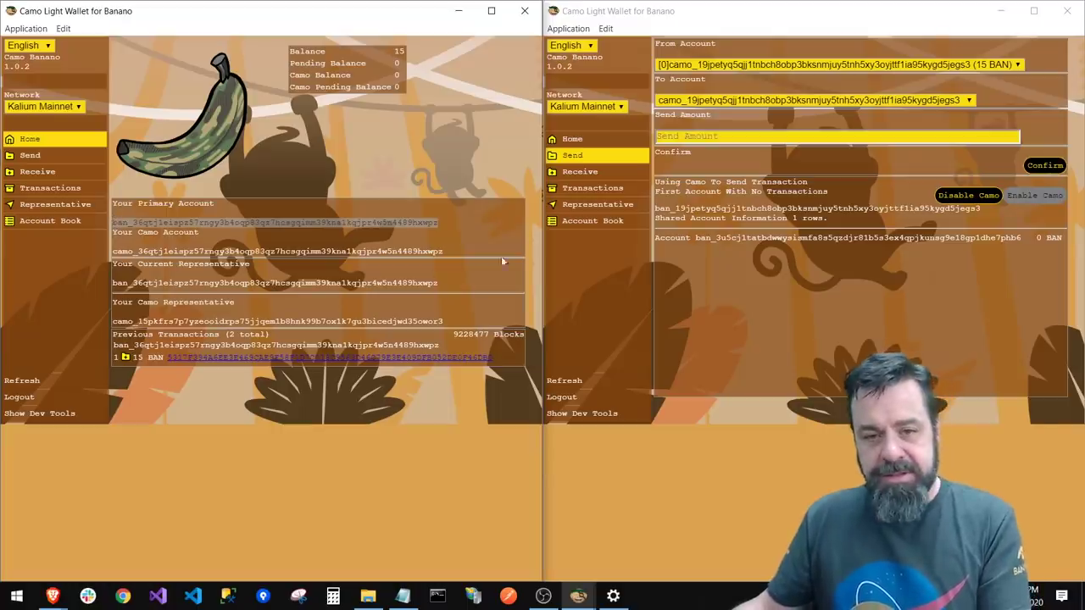
Paste the left wallet's primary address into the right wallet's account book and add it
{"action": "left_click", "coordinate": [592, 222]}
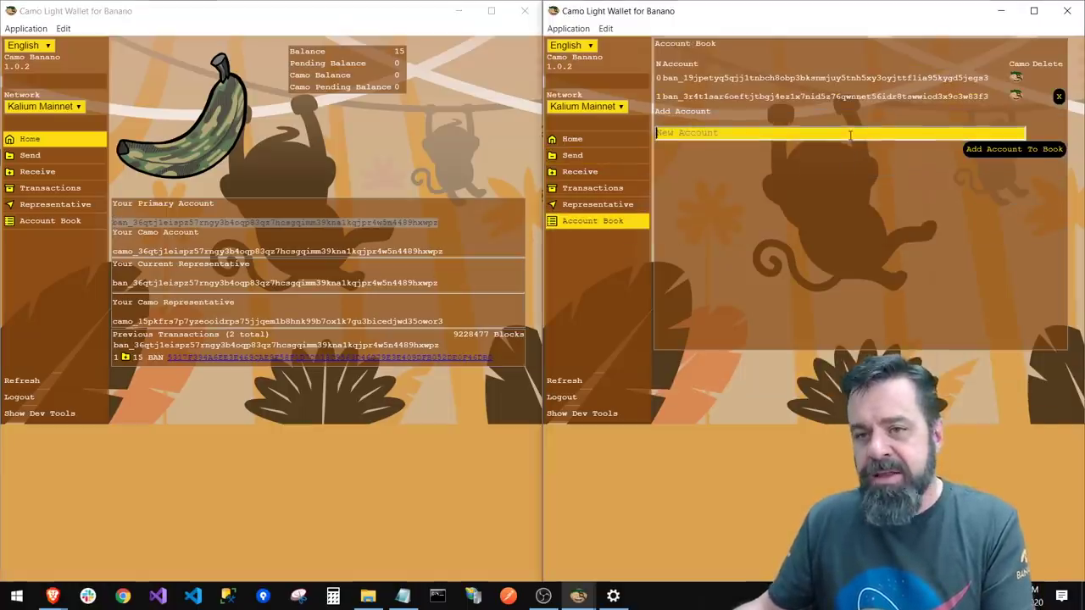
{"action": "left_click", "coordinate": [1012, 152]}
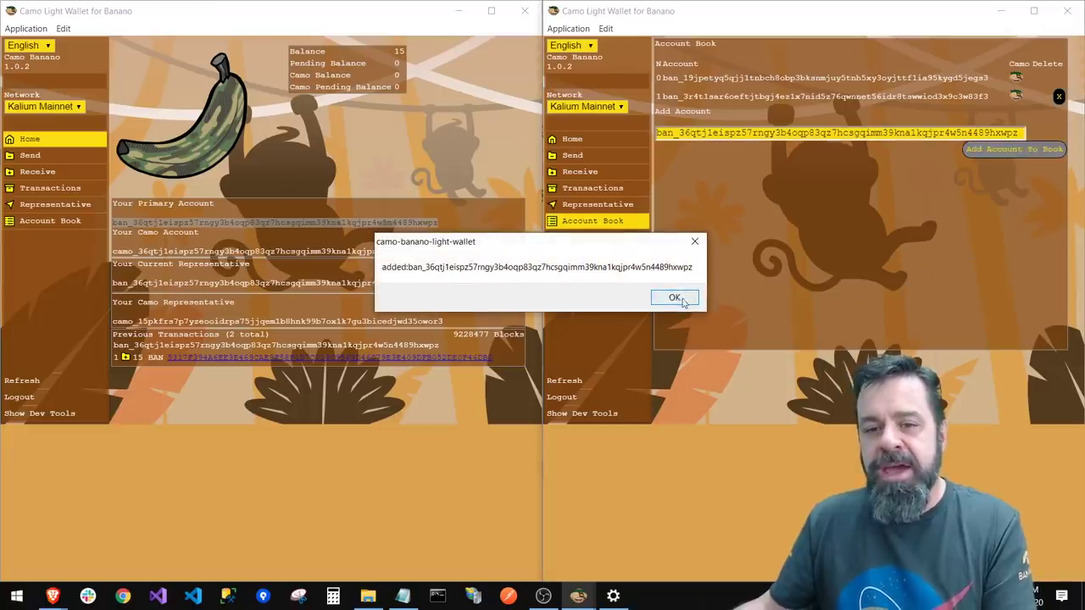
{"action": "left_click", "coordinate": [674, 299]}
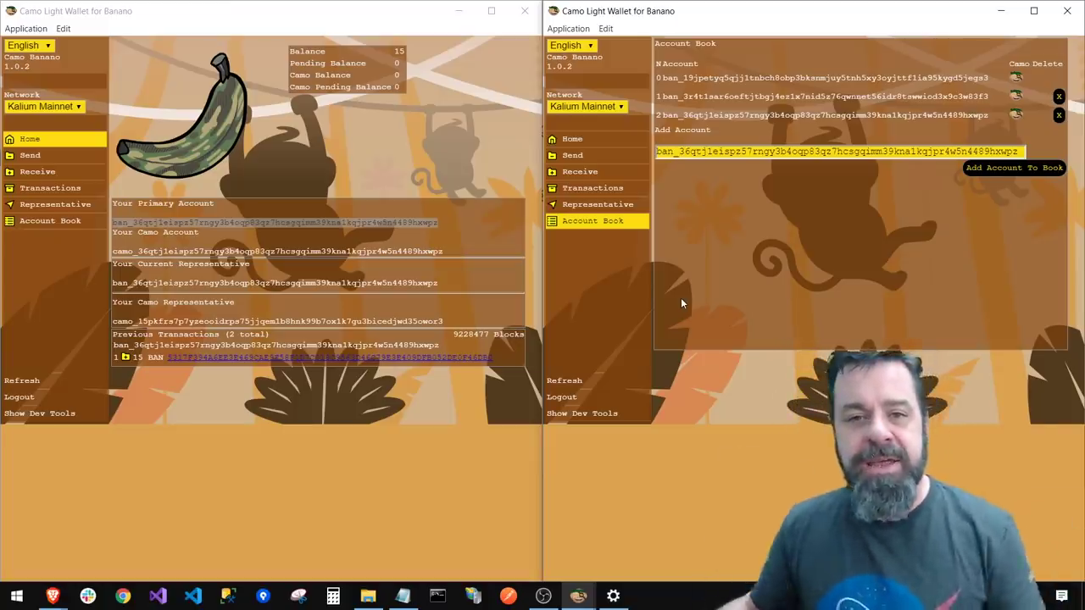
{"action": "left_click", "coordinate": [36, 157]}
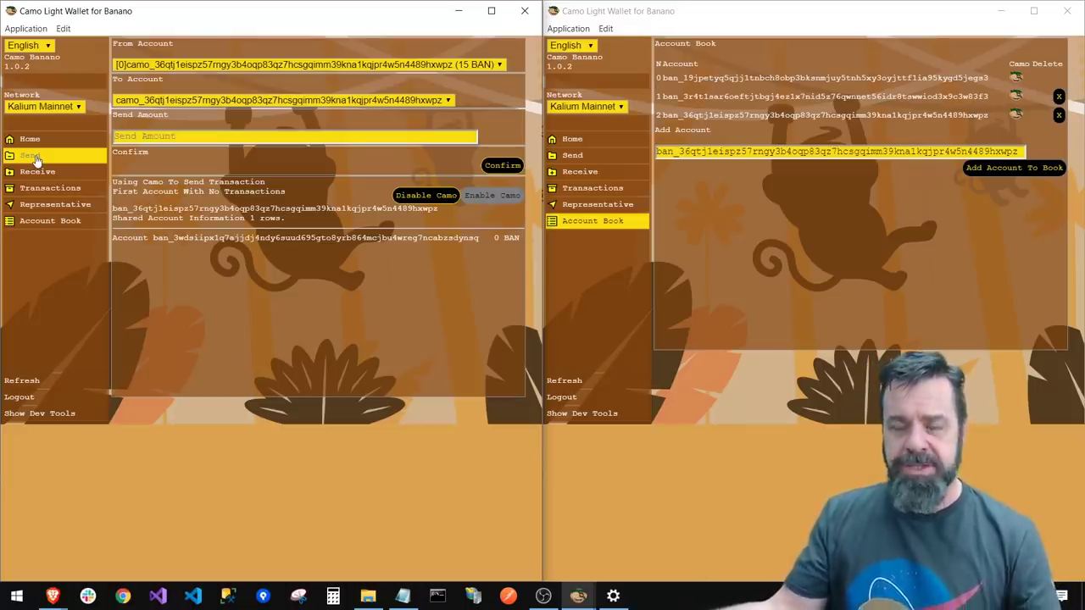
Choose the other wallet's camo_ address as the To Account on the left wallet's Send page
{"action": "left_click", "coordinate": [543, 596]}
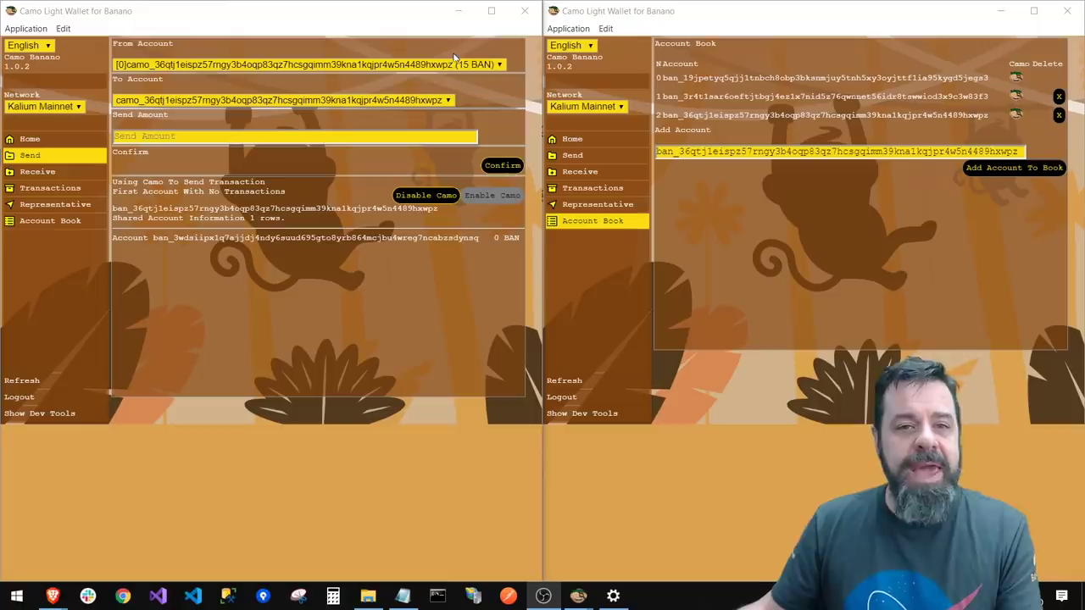
{"action": "left_click", "coordinate": [308, 103]}
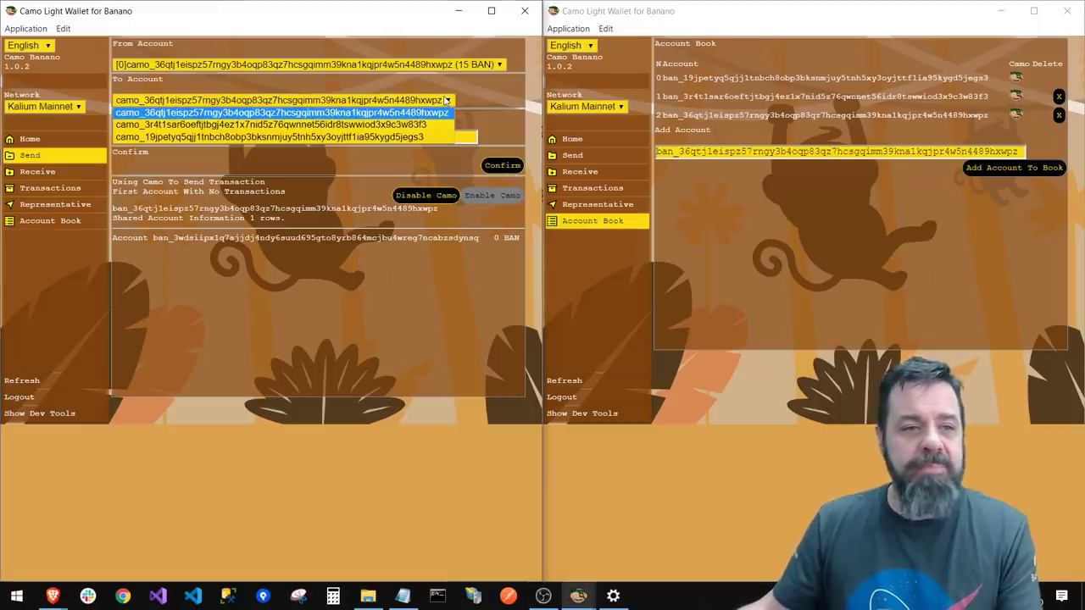
{"action": "left_click", "coordinate": [412, 138]}
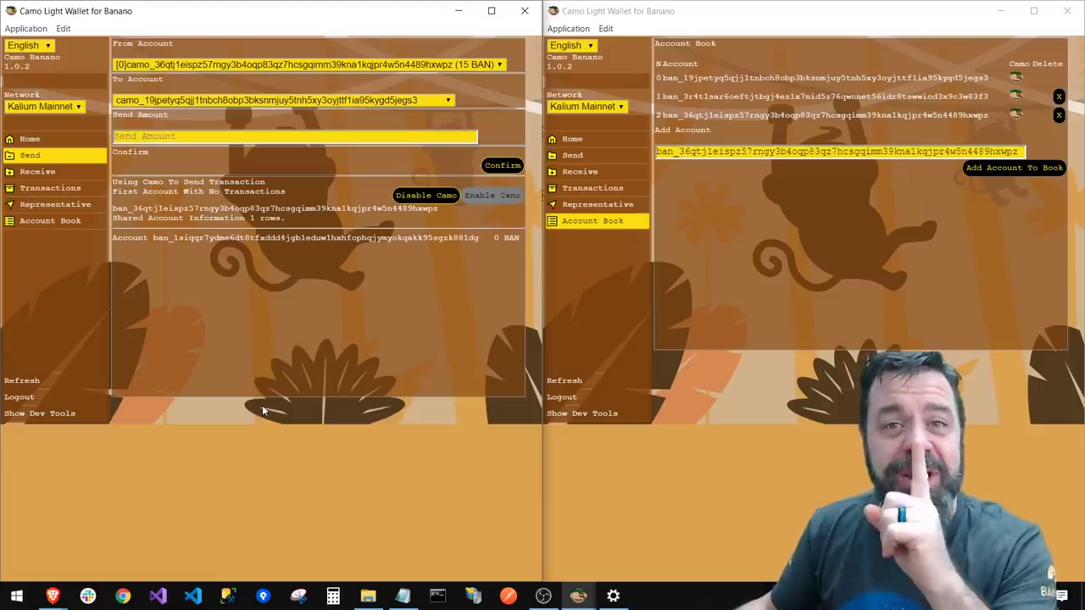
{"action": "left_click", "coordinate": [251, 135]}
Enter the send amount and confirm the camo payment, acknowledging the Camo Tx Hash notice
{"action": "type", "text": "1"}
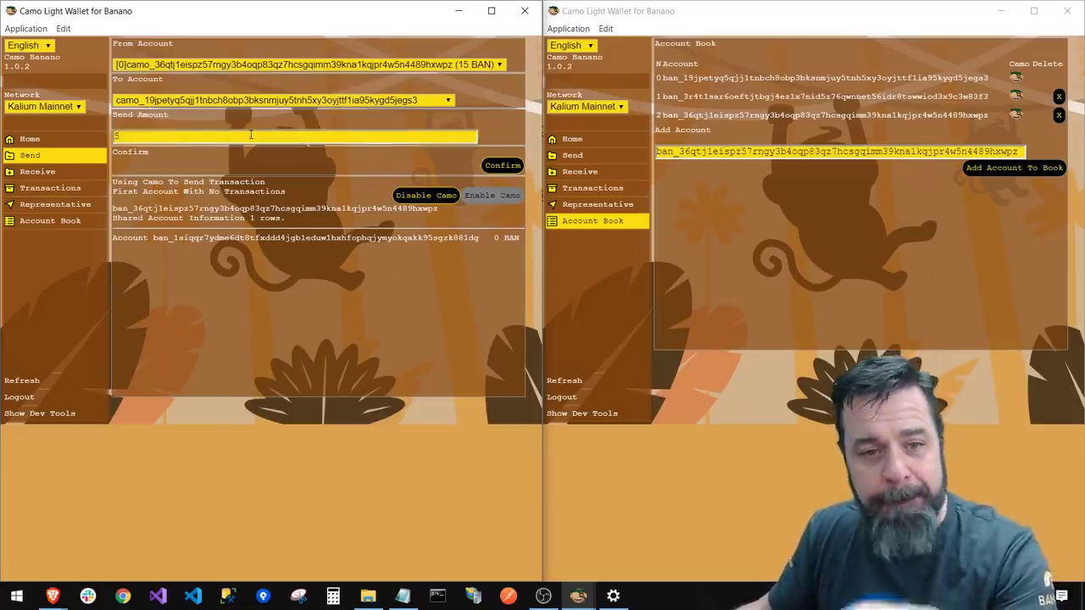
{"action": "left_click", "coordinate": [498, 168]}
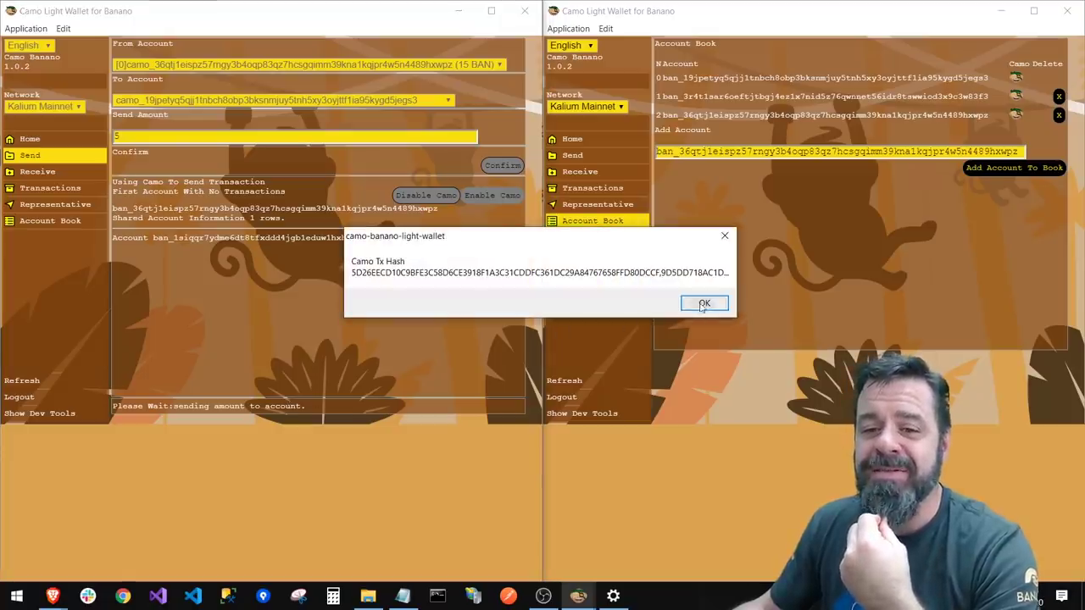
{"action": "left_click", "coordinate": [700, 303]}
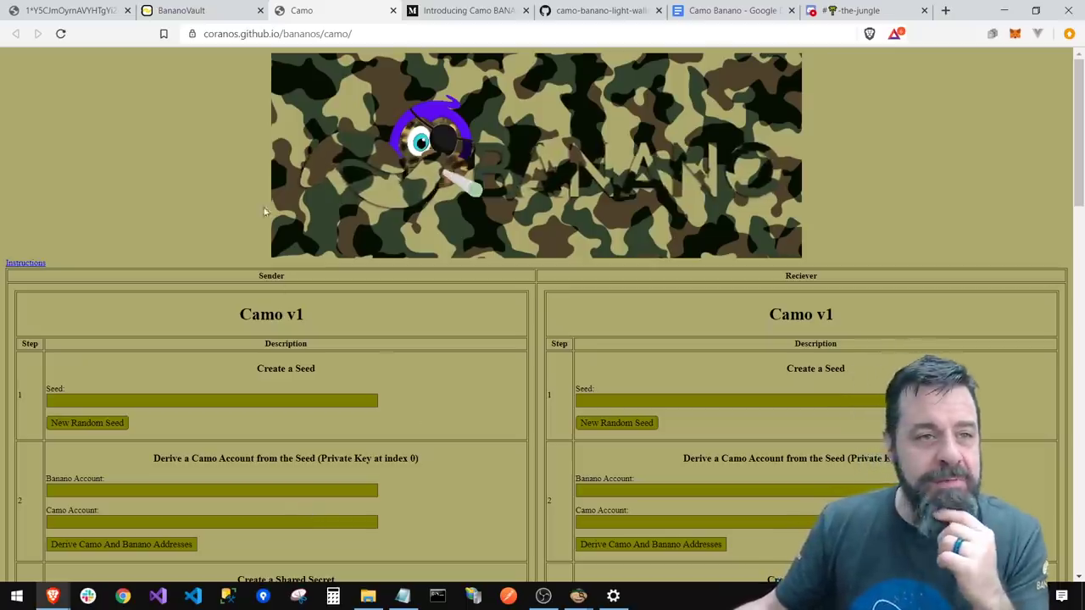
Copy User 1's seed from Notepad into the Camo page's Sender Seed field
{"action": "left_click", "coordinate": [403, 598]}
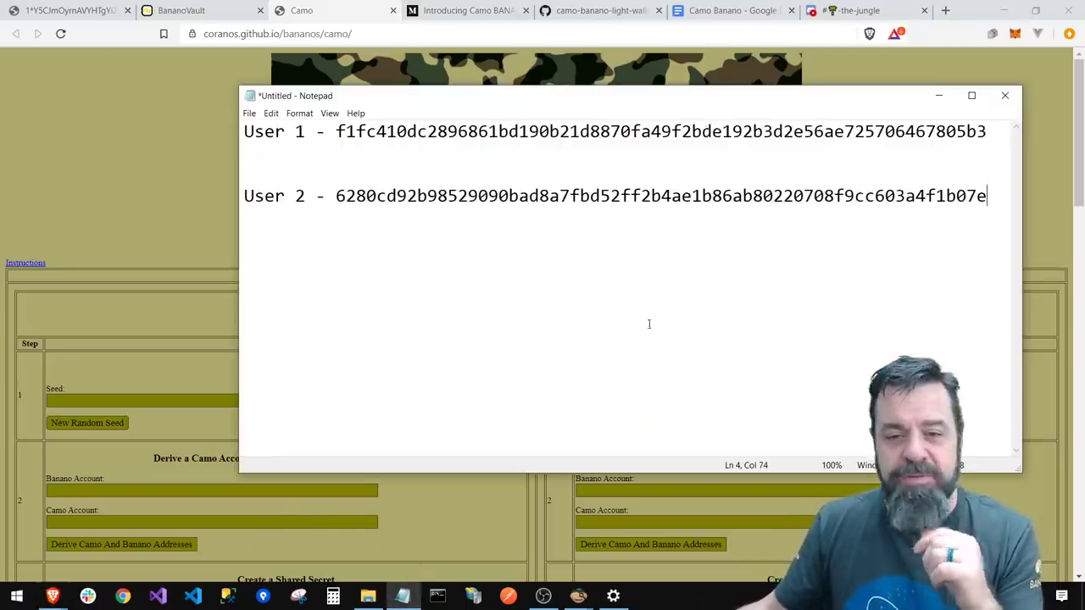
{"action": "left_click_drag", "start_coordinate": [337, 131], "coordinate": [985, 108]}
{"action": "key", "text": "ctrl+c"}
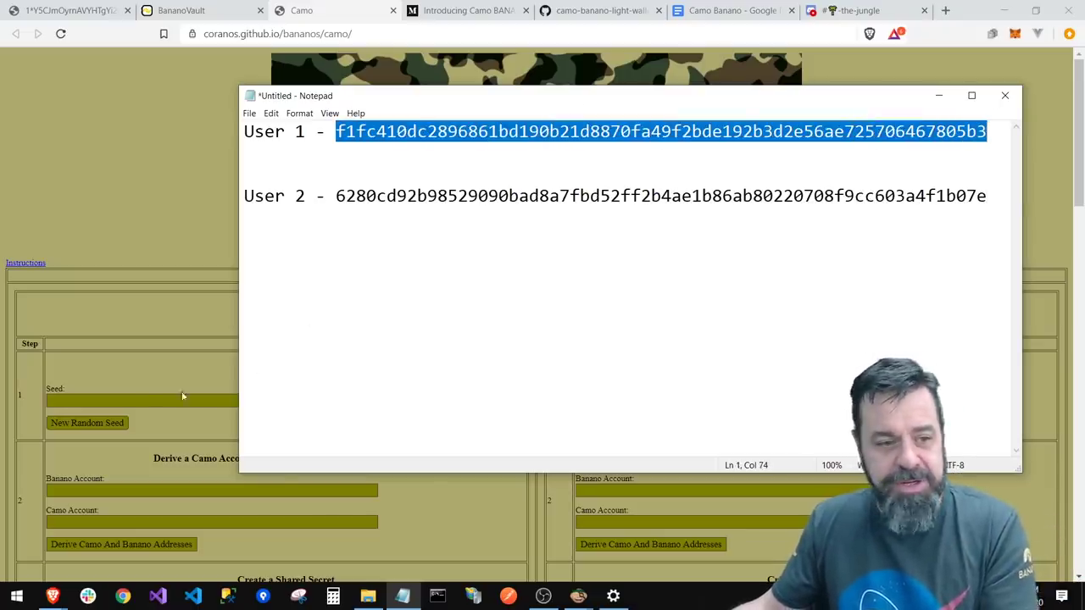
{"action": "key", "text": "alt+Tab"}
{"action": "left_click", "coordinate": [272, 399]}
{"action": "key", "text": "ctrl+v"}
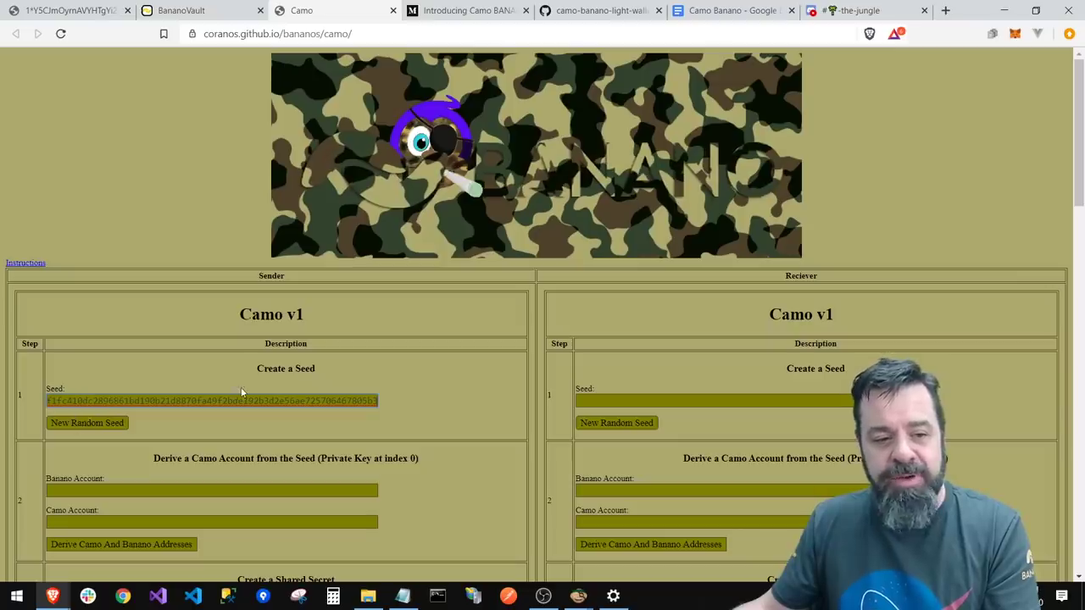
Copy User 2's seed from Notepad into the Receiver Seed field
{"action": "left_click", "coordinate": [402, 595]}
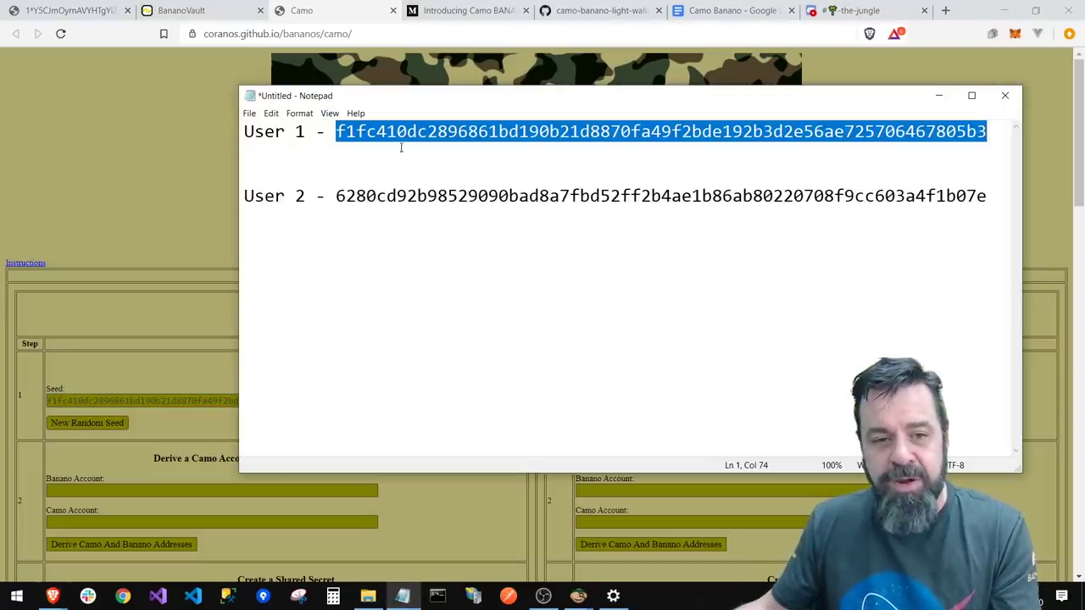
{"action": "left_click_drag", "start_coordinate": [337, 195], "coordinate": [996, 195]}
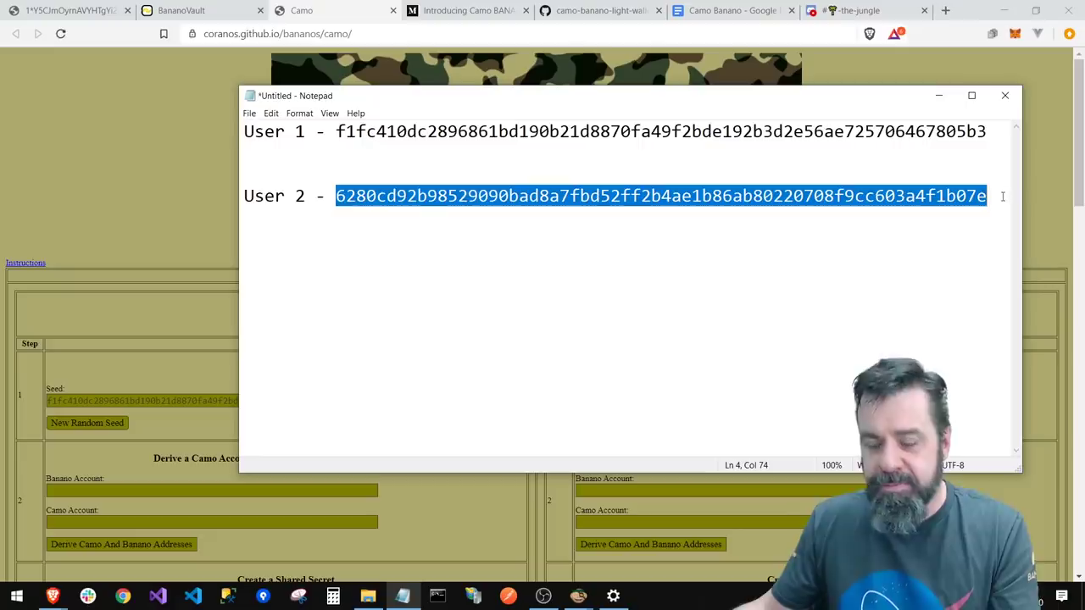
{"action": "key", "text": "ctrl+c"}
{"action": "left_click", "coordinate": [141, 93]}
{"action": "left_click", "coordinate": [644, 399]}
{"action": "key", "text": "ctrl+v"}
{"action": "scroll", "coordinate": [373, 266], "scroll_direction": "down", "scroll_amount": 2}
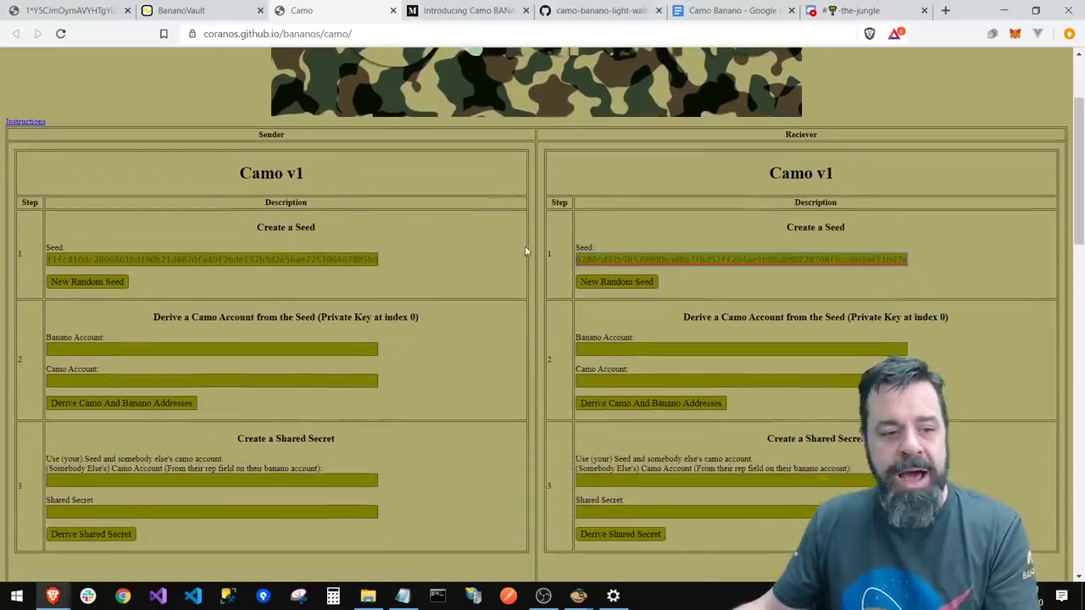
Derive Camo and Banano addresses for Sender and Receiver, zooming in to read the Sender's Banano account
{"action": "left_click", "coordinate": [159, 405]}
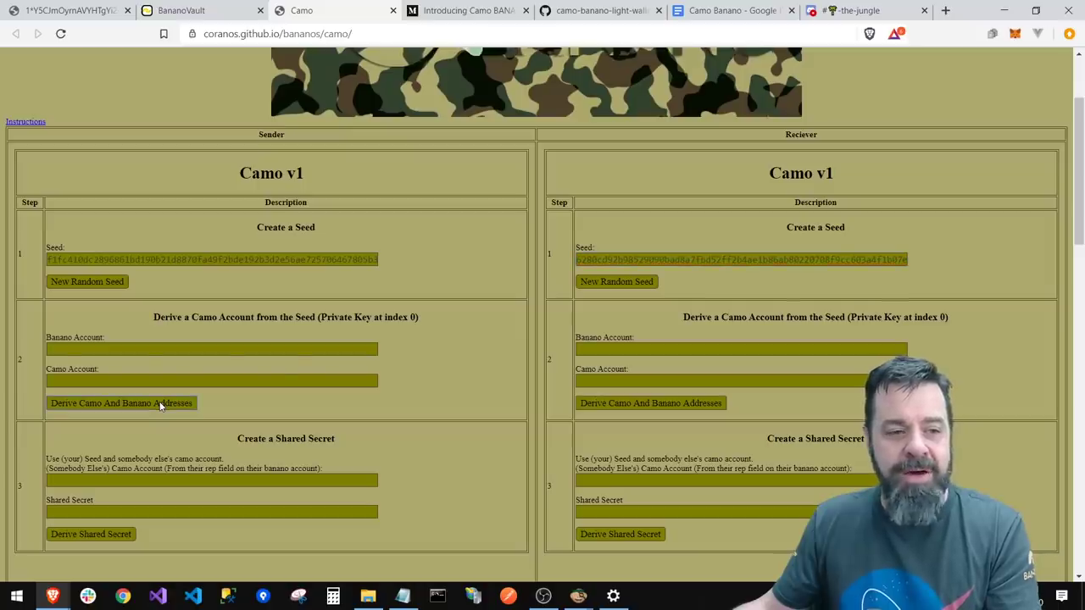
{"action": "left_click", "coordinate": [640, 405]}
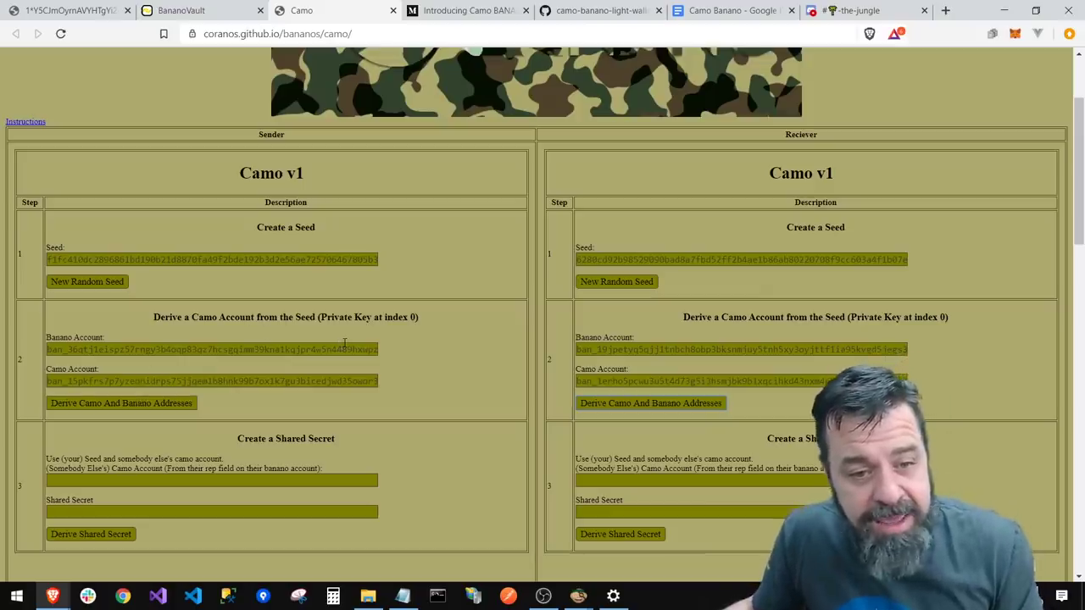
{"action": "left_click_drag", "start_coordinate": [343, 348], "coordinate": [382, 350]}
{"action": "key", "text": "ctrl+plus"}
{"action": "key", "text": "ctrl+plus"}
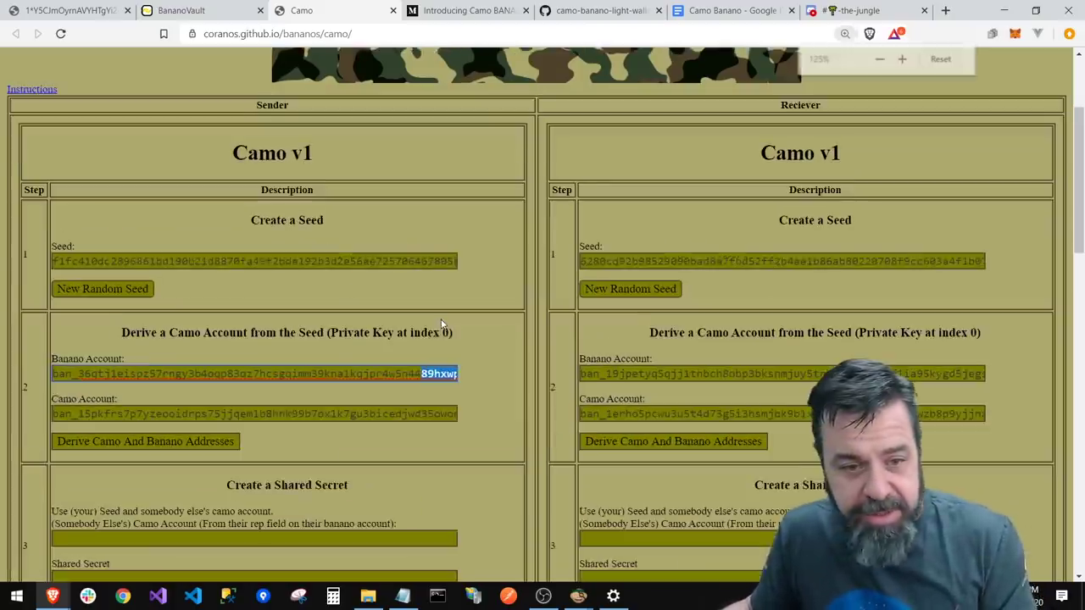
{"action": "left_click_drag", "start_coordinate": [410, 380], "coordinate": [510, 383]}
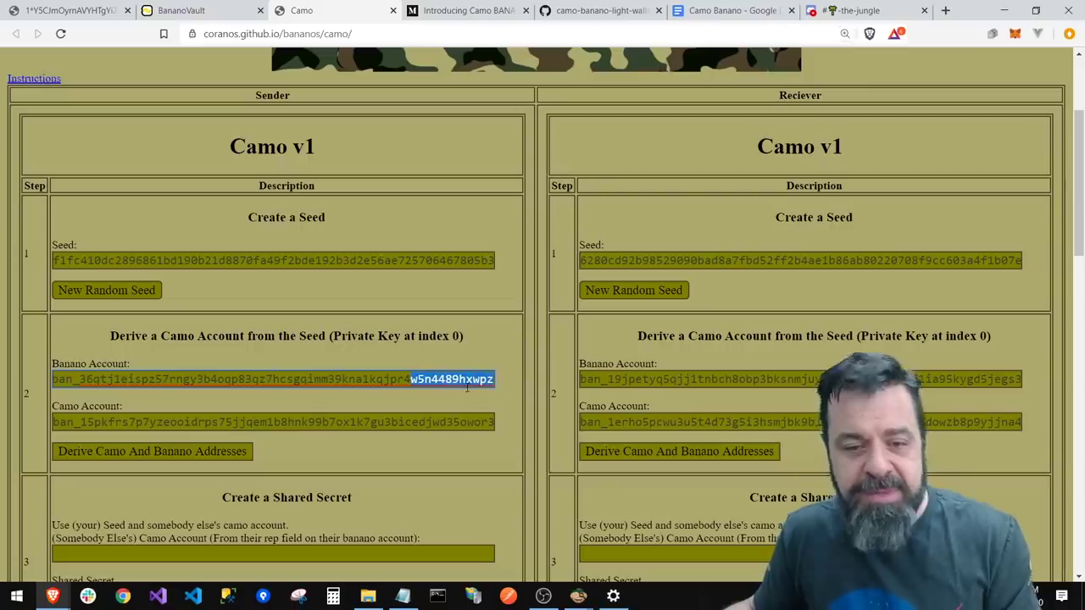
Compare the derived addresses against the accounts shown in the wallet windows
{"action": "left_click", "coordinate": [578, 596]}
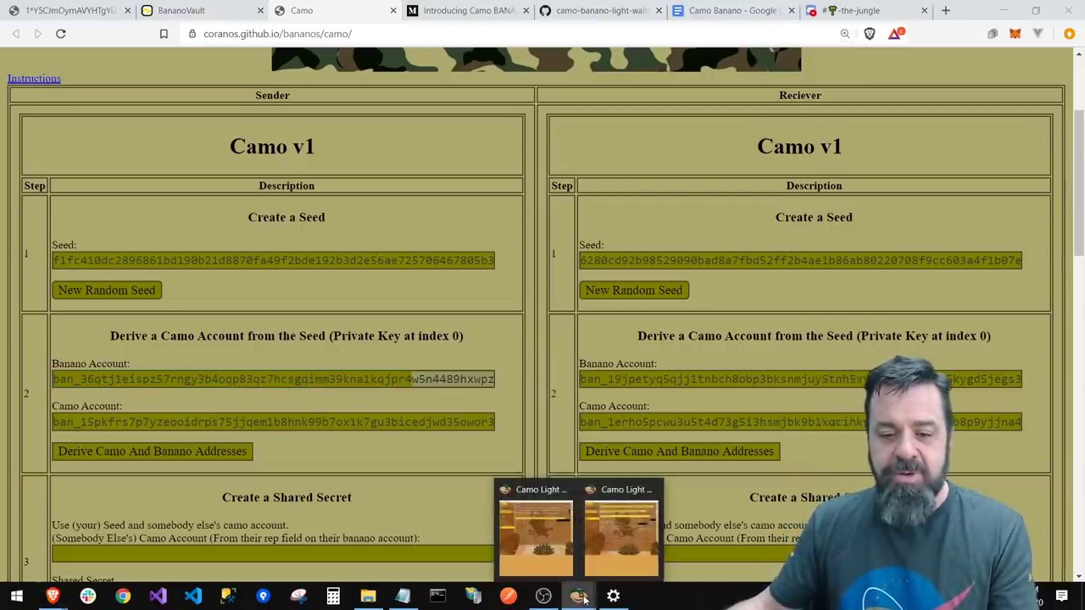
{"action": "left_click", "coordinate": [539, 530]}
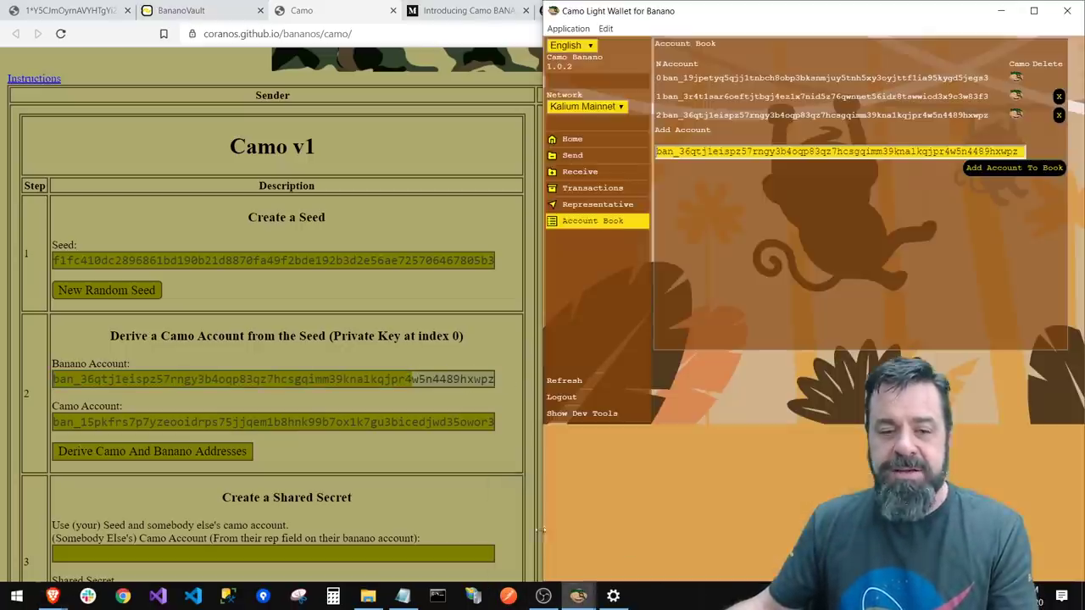
{"action": "left_click", "coordinate": [578, 596]}
{"action": "left_click", "coordinate": [620, 538]}
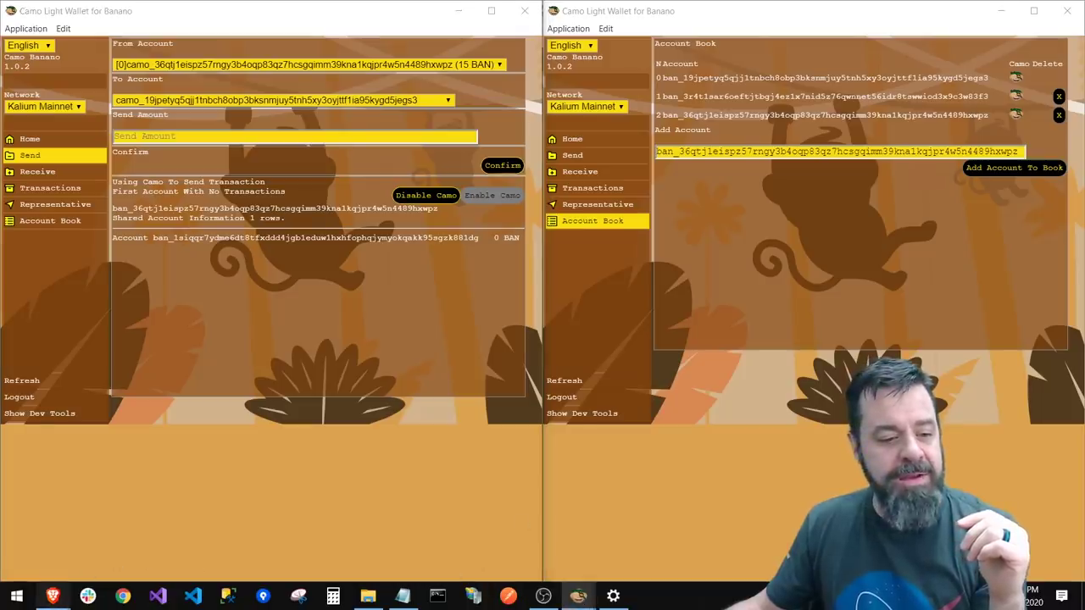
{"action": "mouse_move", "coordinate": [52, 596]}
{"action": "left_click", "coordinate": [509, 542]}
Check the endings of the Receiver's seed and Banano account and both Camo accounts
{"action": "left_click_drag", "start_coordinate": [987, 260], "coordinate": [1040, 262]}
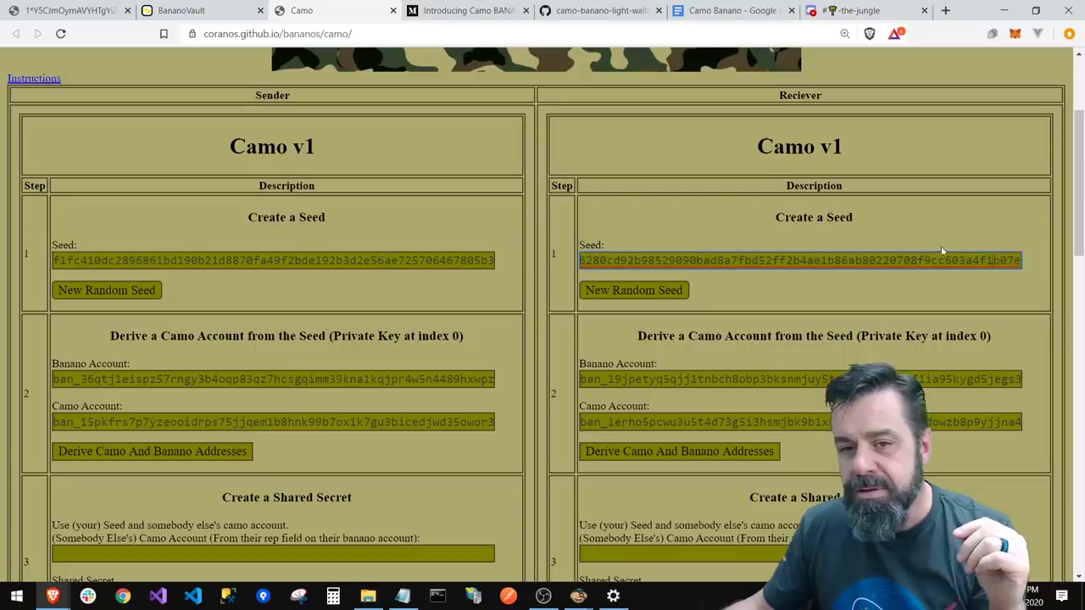
{"action": "left_click_drag", "start_coordinate": [977, 379], "coordinate": [1034, 380]}
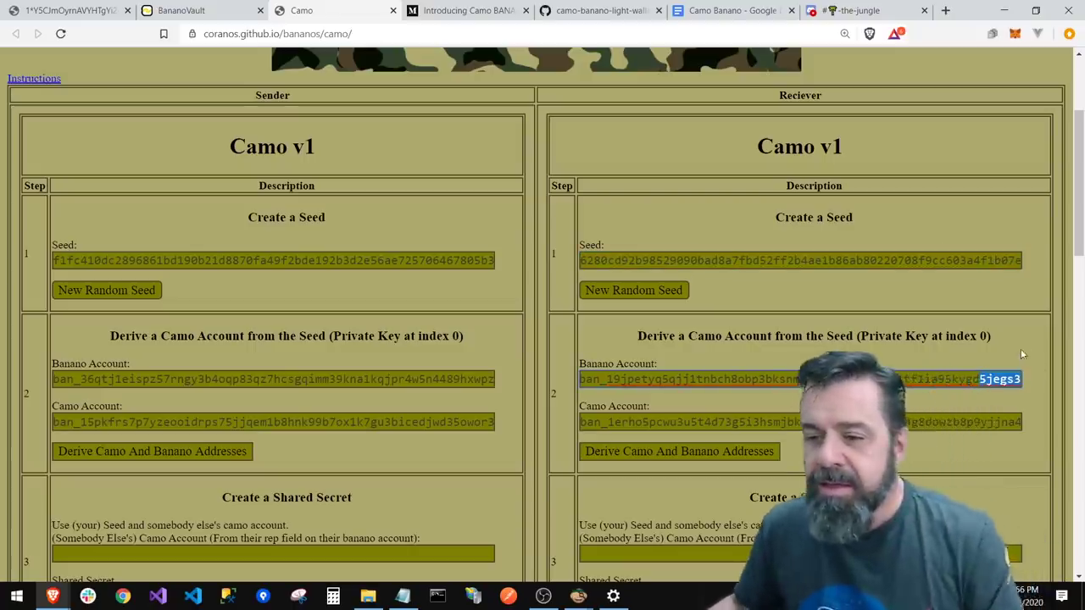
{"action": "left_click", "coordinate": [1013, 347]}
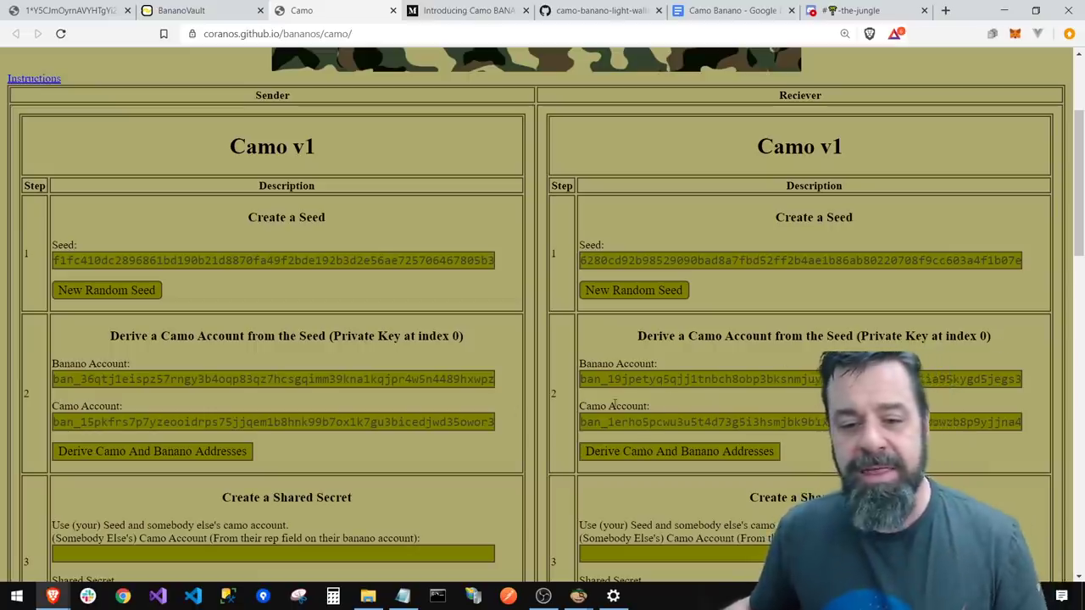
{"action": "left_click_drag", "start_coordinate": [459, 424], "coordinate": [509, 432]}
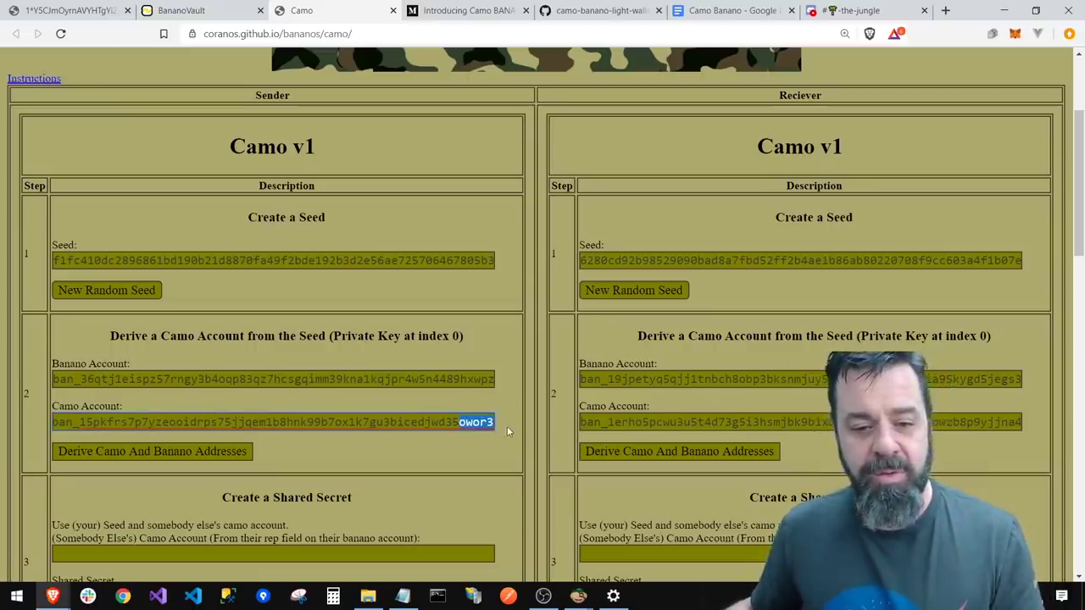
{"action": "left_click_drag", "start_coordinate": [994, 422], "coordinate": [1026, 425]}
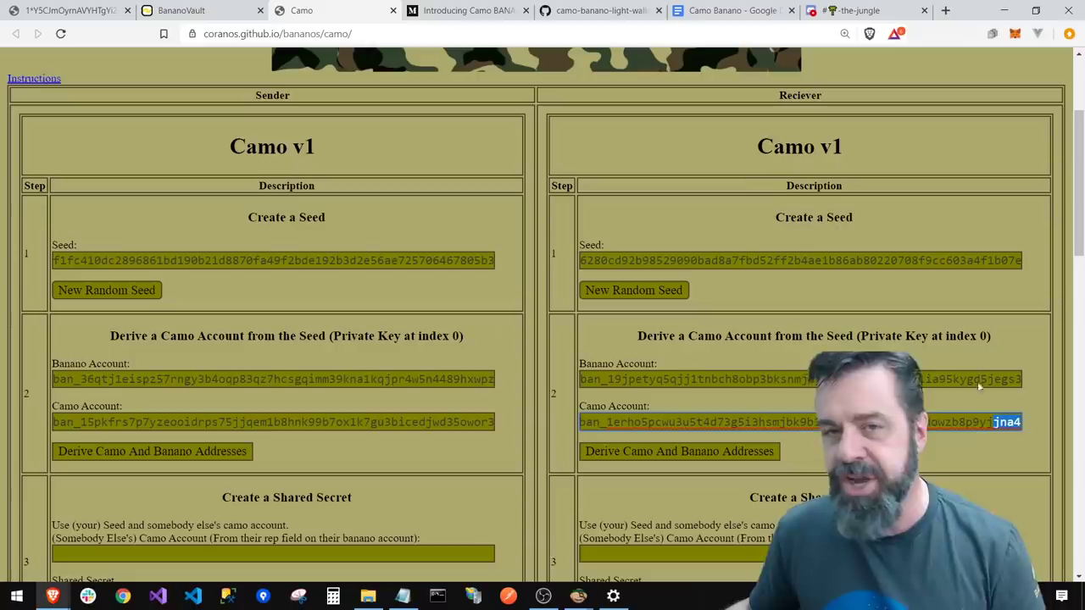
{"action": "mouse_move", "coordinate": [578, 597]}
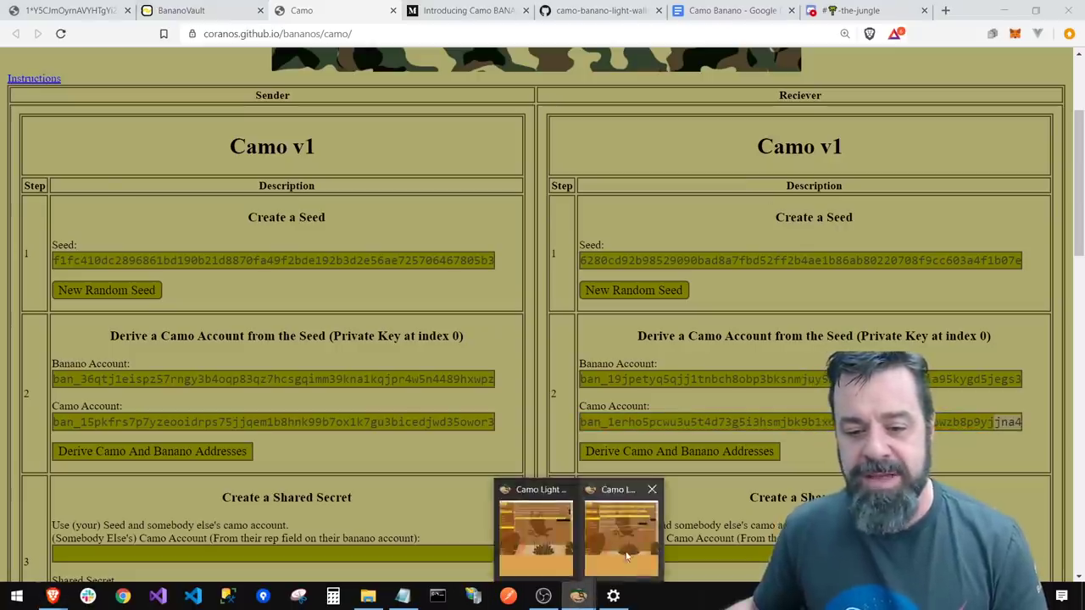
{"action": "left_click", "coordinate": [619, 529]}
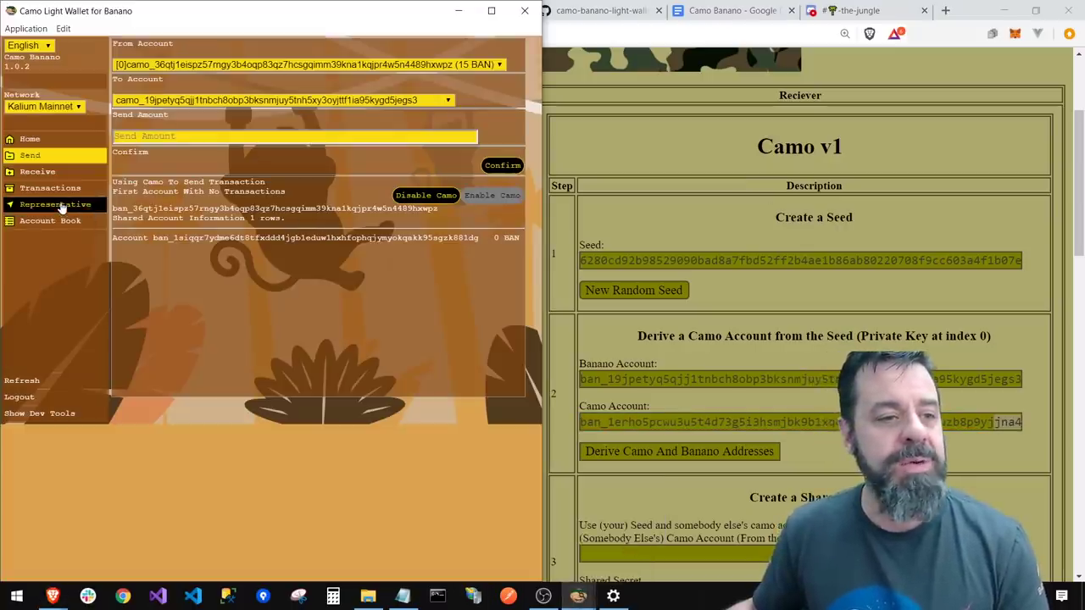
View the camo representative settings of both wallets
{"action": "left_click", "coordinate": [67, 207]}
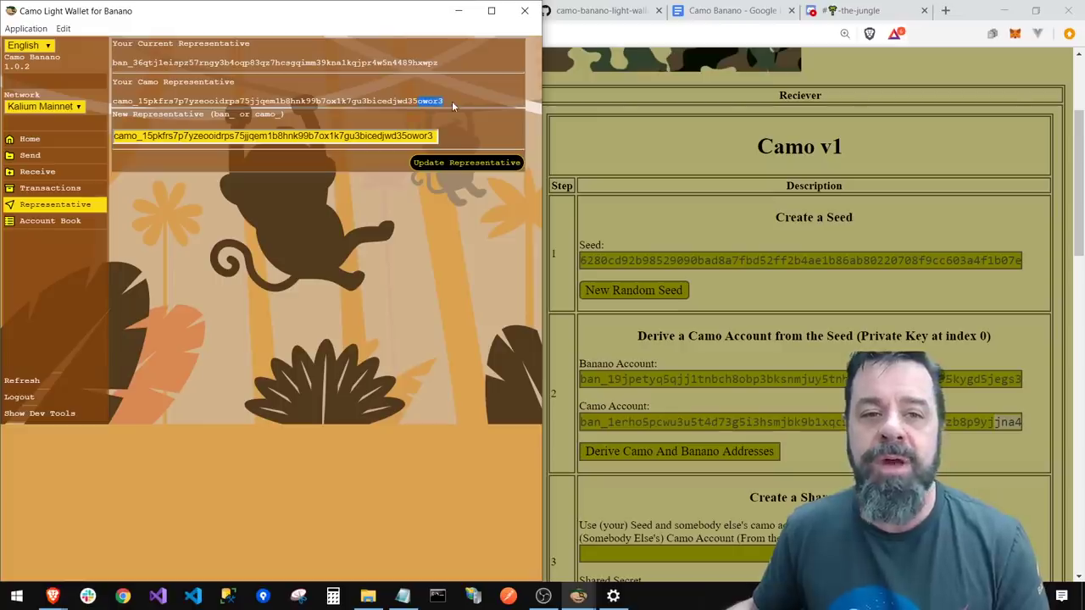
{"action": "left_click", "coordinate": [584, 597]}
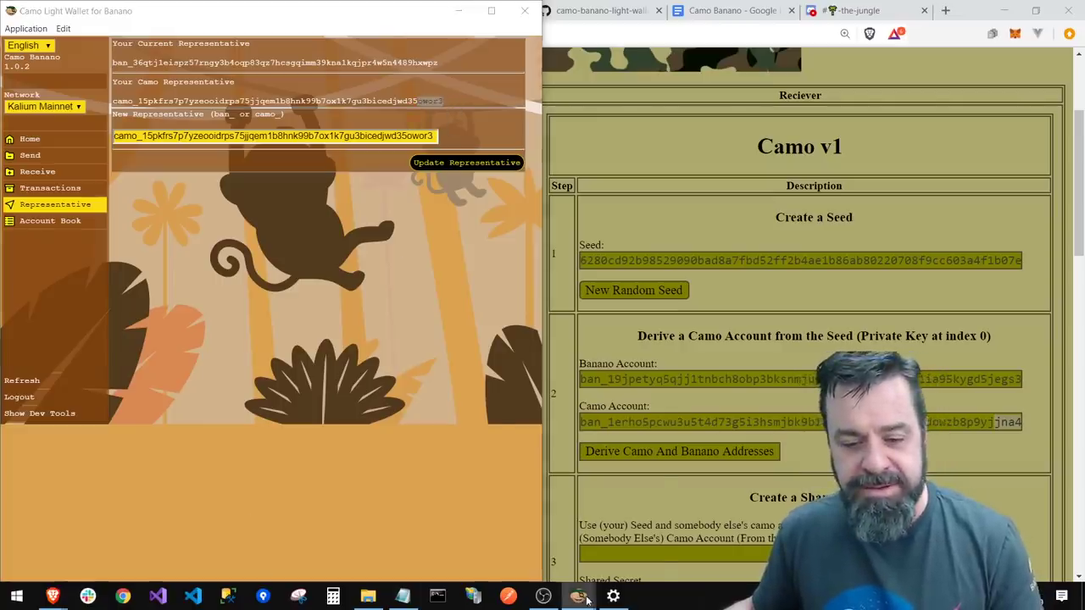
{"action": "left_click", "coordinate": [635, 517]}
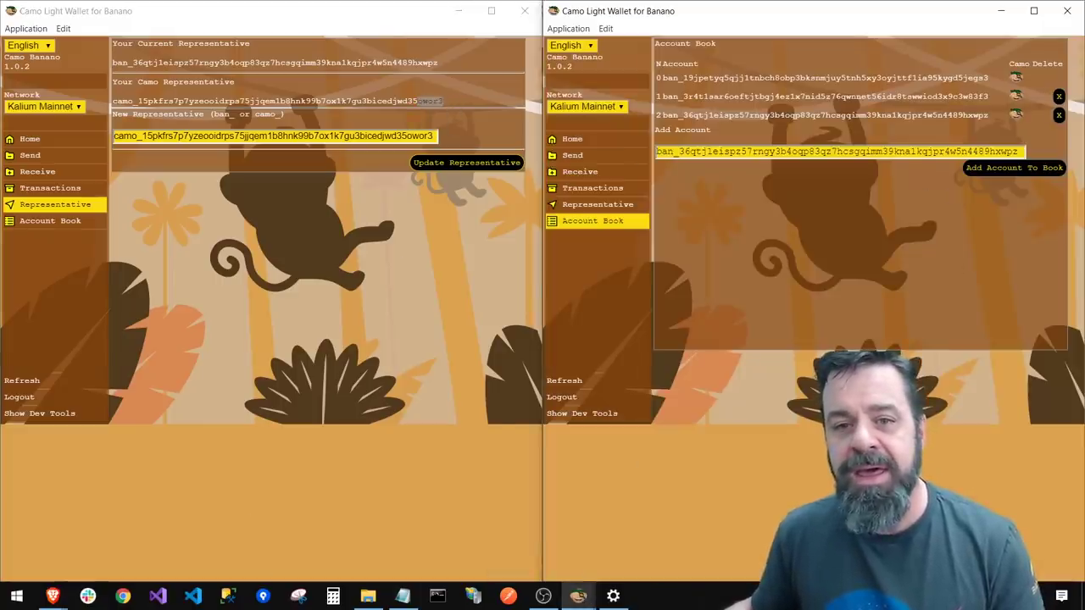
{"action": "left_click", "coordinate": [585, 204]}
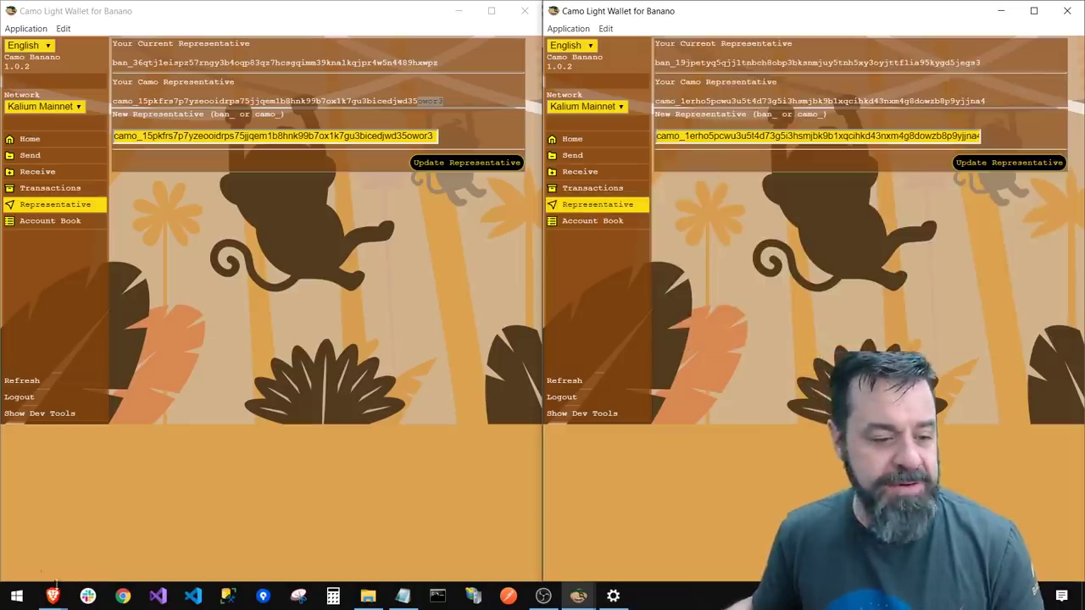
Return to the Camo web tool page to compare its derived Camo accounts
{"action": "mouse_move", "coordinate": [53, 596]}
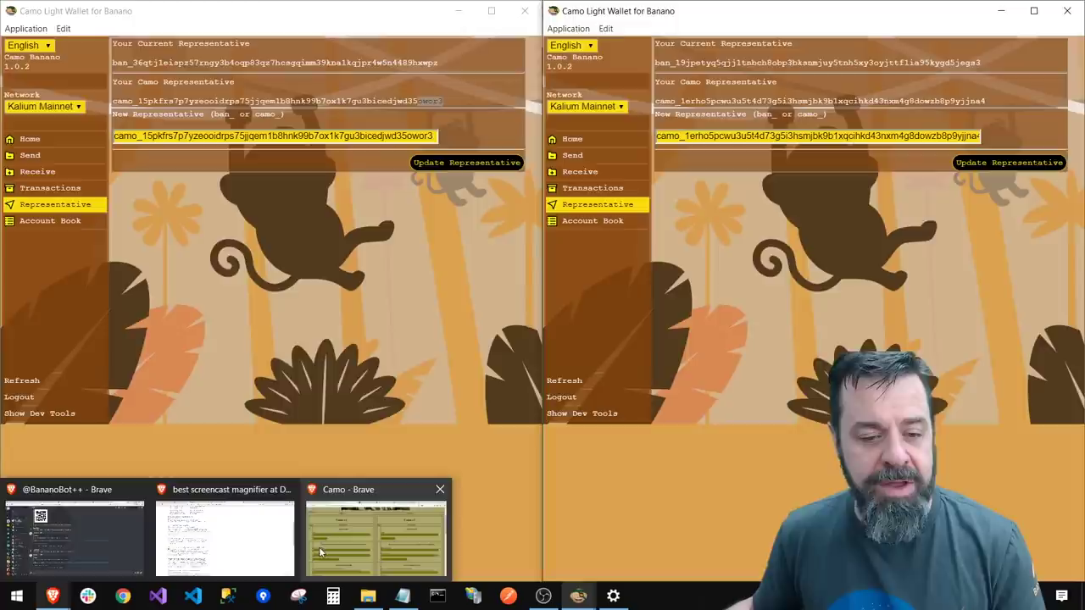
{"action": "left_click", "coordinate": [376, 534]}
{"action": "scroll", "coordinate": [346, 270], "scroll_direction": "down", "scroll_amount": 2}
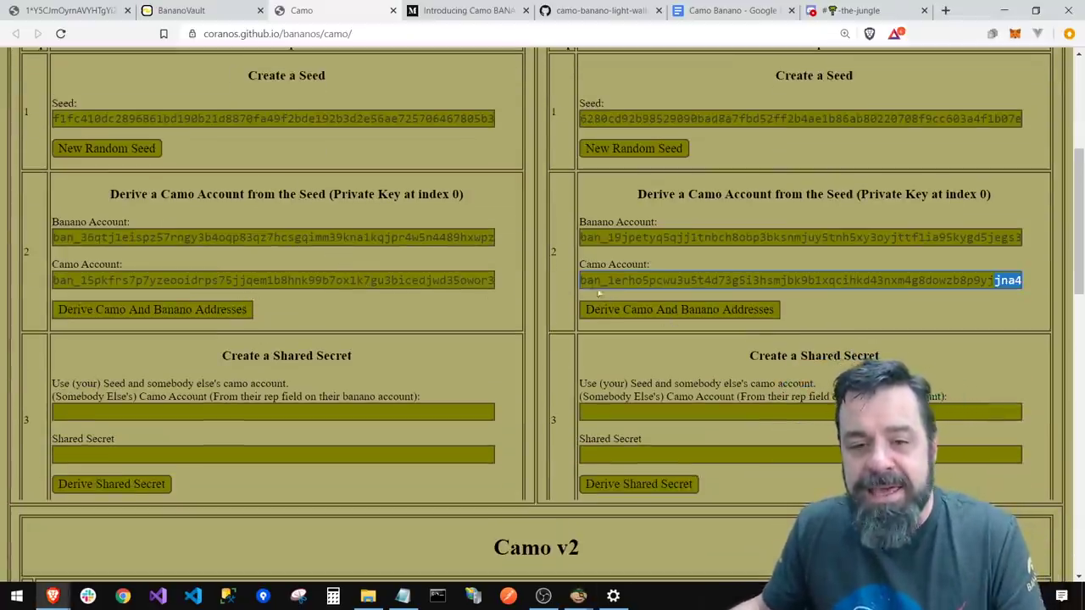
Paste user 2's camo account into user 1's other-party field and derive the shared secret
{"action": "left_click_drag", "start_coordinate": [582, 281], "coordinate": [1030, 282]}
{"action": "key", "text": "ctrl+c"}
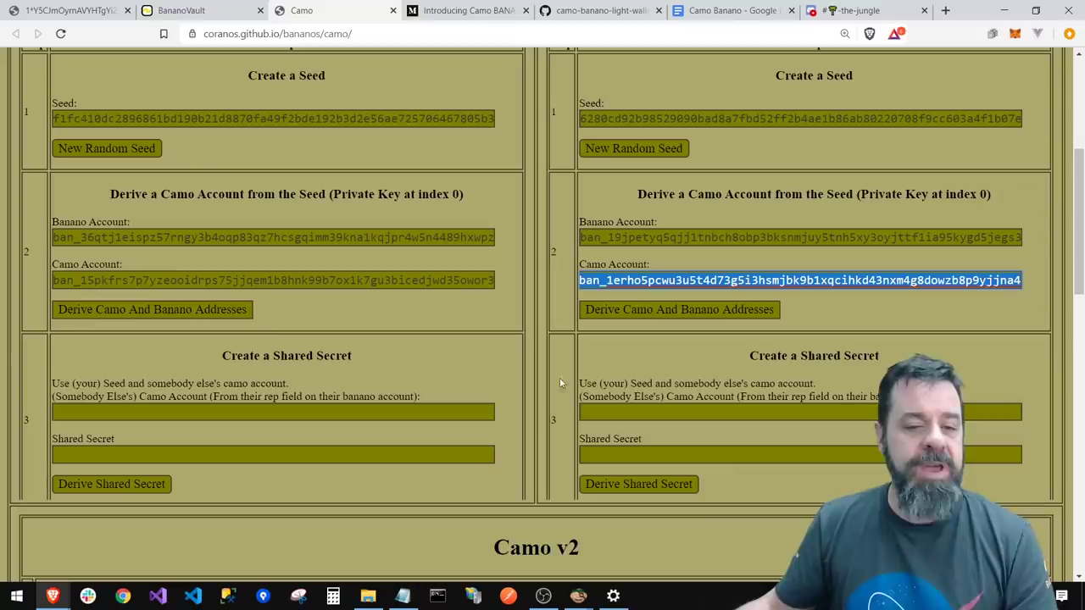
{"action": "left_click", "coordinate": [233, 412]}
{"action": "key", "text": "ctrl+v"}
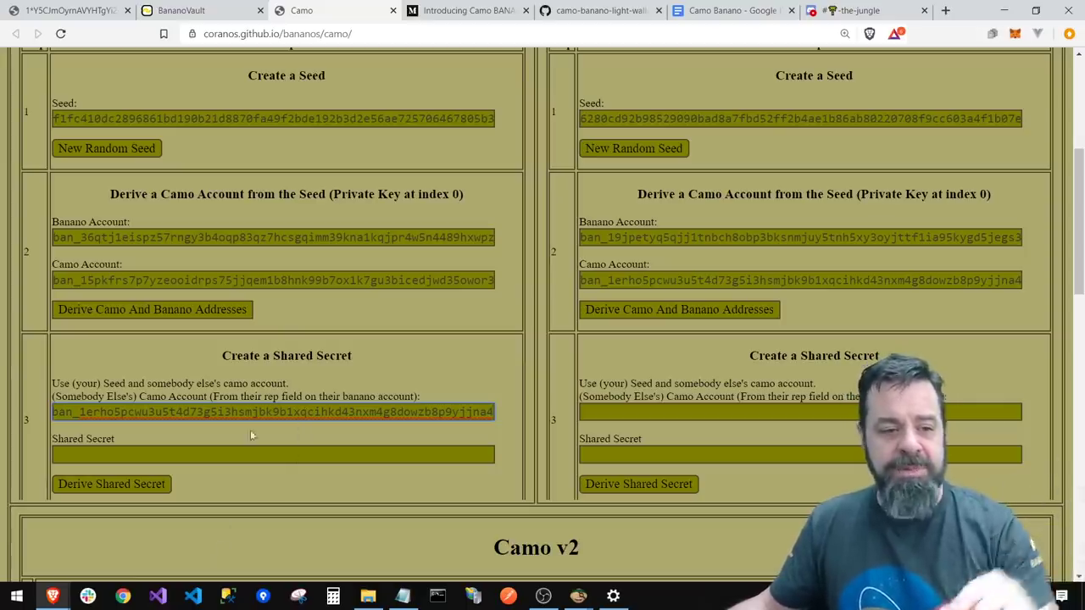
{"action": "left_click", "coordinate": [111, 488]}
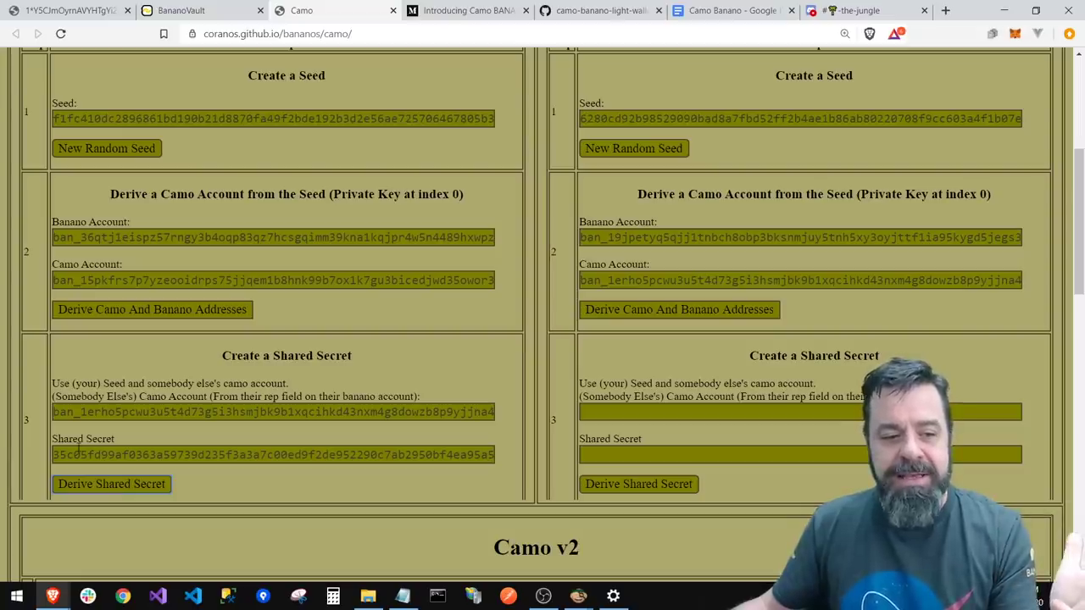
Copy user 1's derived shared secret
{"action": "left_click", "coordinate": [82, 455]}
{"action": "left_click_drag", "start_coordinate": [80, 456], "coordinate": [473, 464]}
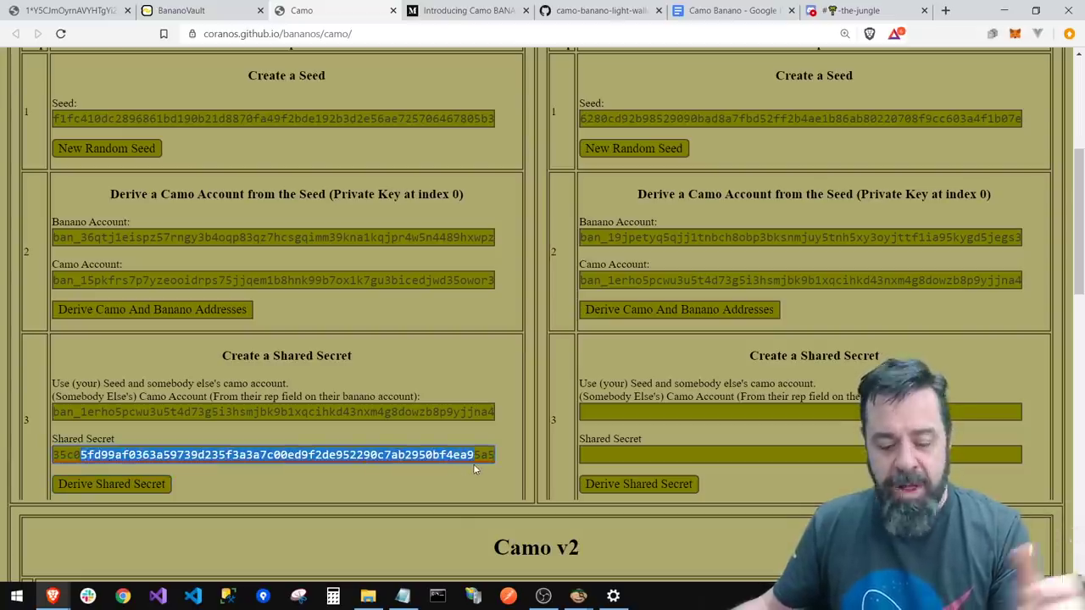
{"action": "key", "text": "ctrl+a"}
{"action": "key", "text": "ctrl+c"}
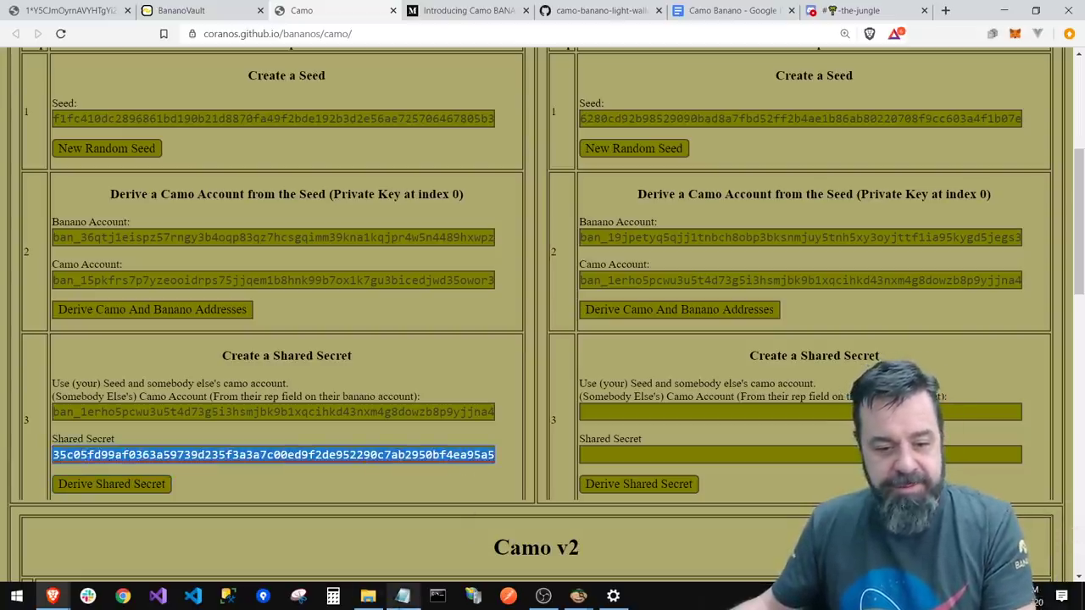
{"action": "left_click", "coordinate": [402, 596]}
Append ' -' and the copied shared secret after 'Shared Secret' in the Notepad notes
{"action": "left_click", "coordinate": [987, 206]}
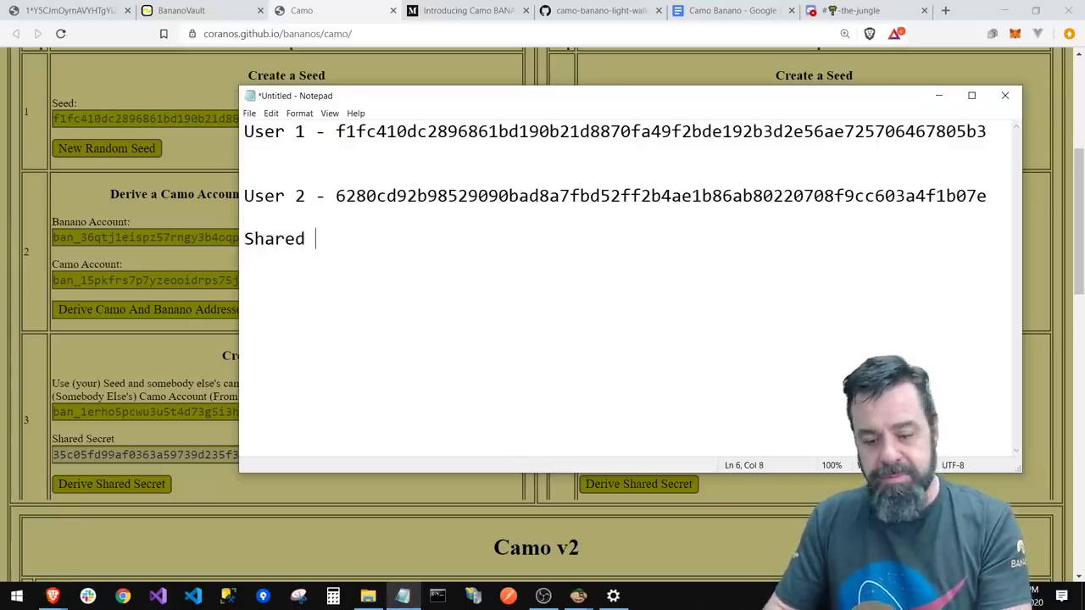
{"action": "type", "text": "- Seed"}
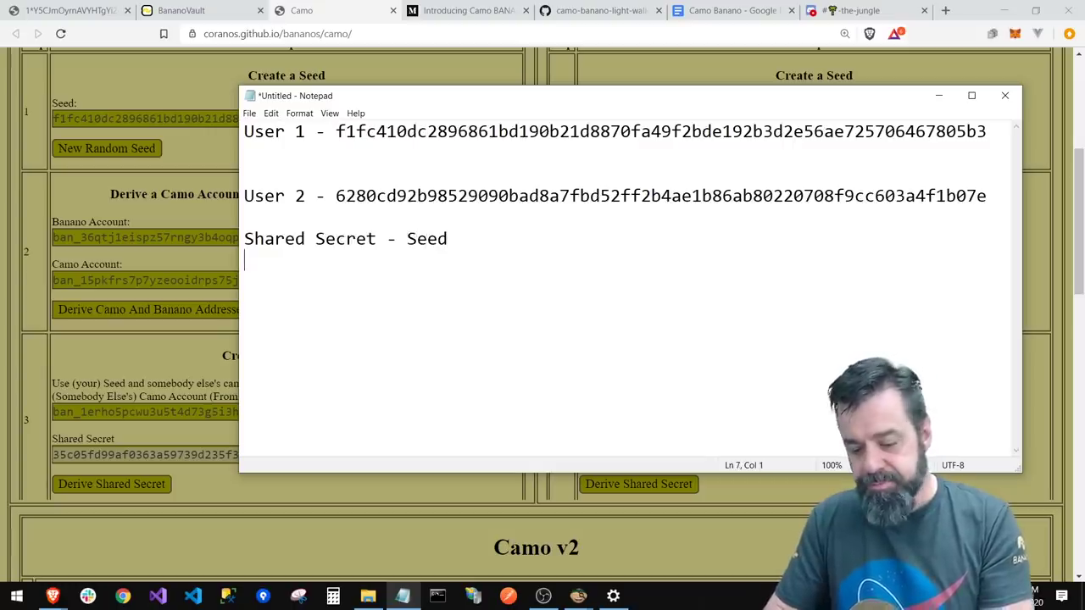
{"action": "key", "text": "ctrl+v"}
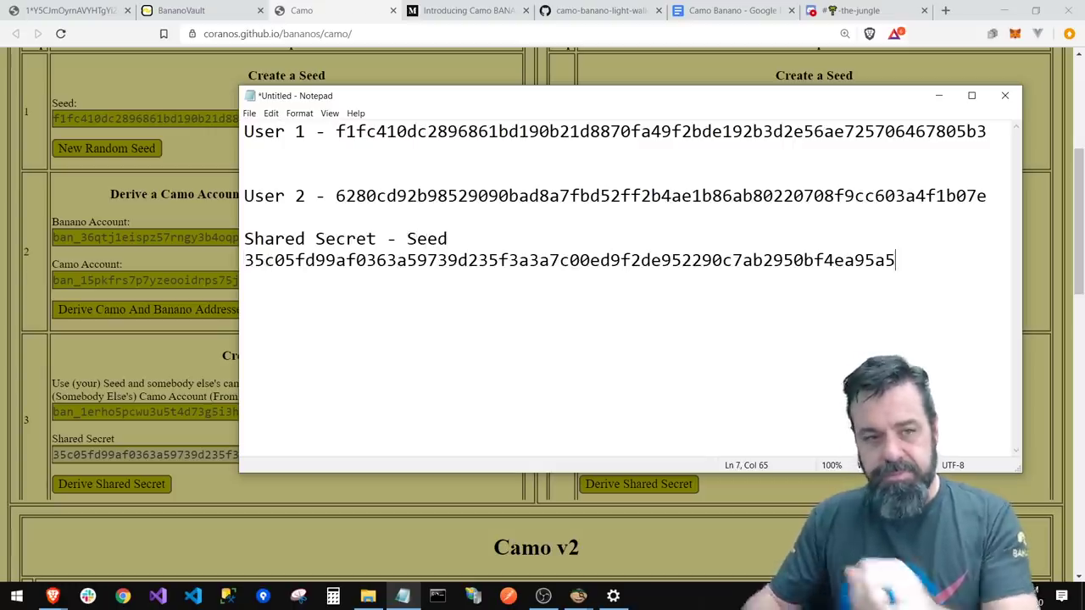
{"action": "left_click", "coordinate": [403, 487]}
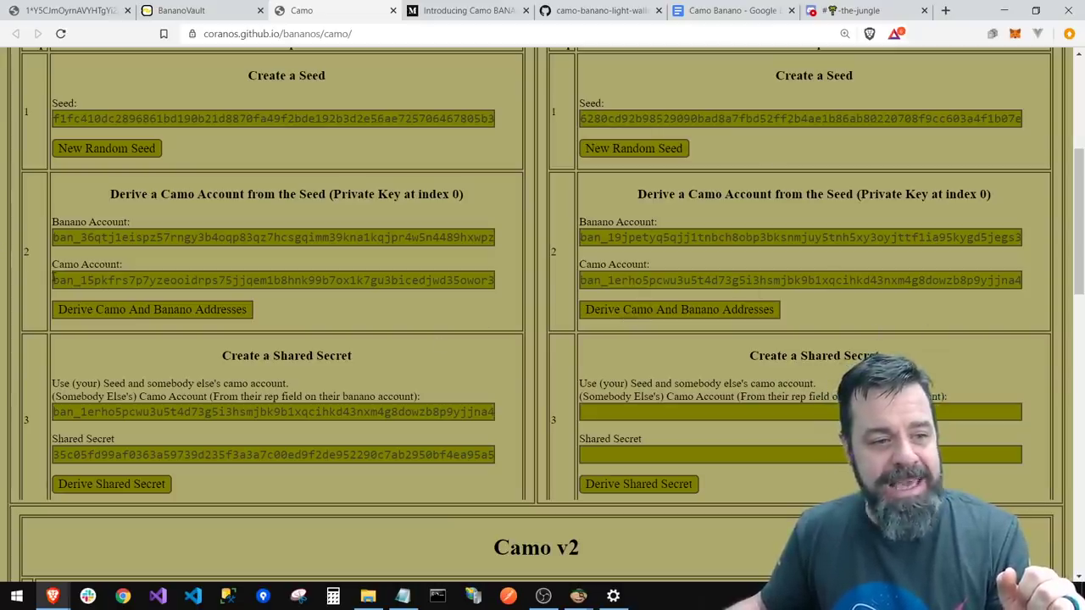
Paste user 1's camo account into user 2's other-party field and derive the matching shared secret
{"action": "left_click_drag", "start_coordinate": [53, 280], "coordinate": [569, 277]}
{"action": "key", "text": "ctrl+c"}
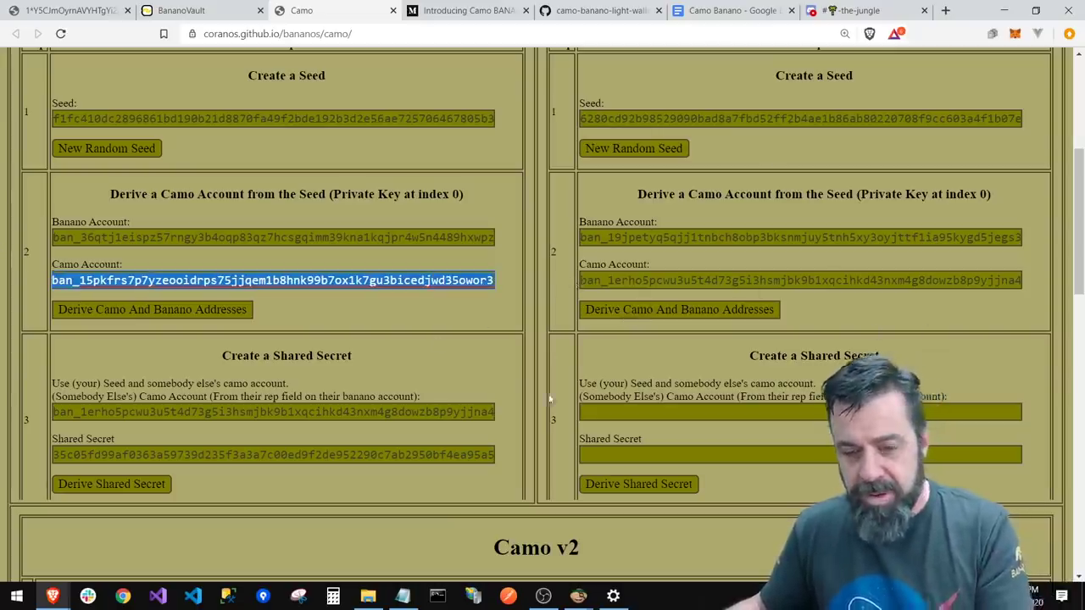
{"action": "left_click", "coordinate": [640, 415]}
{"action": "key", "text": "ctrl+v"}
{"action": "left_click", "coordinate": [661, 484]}
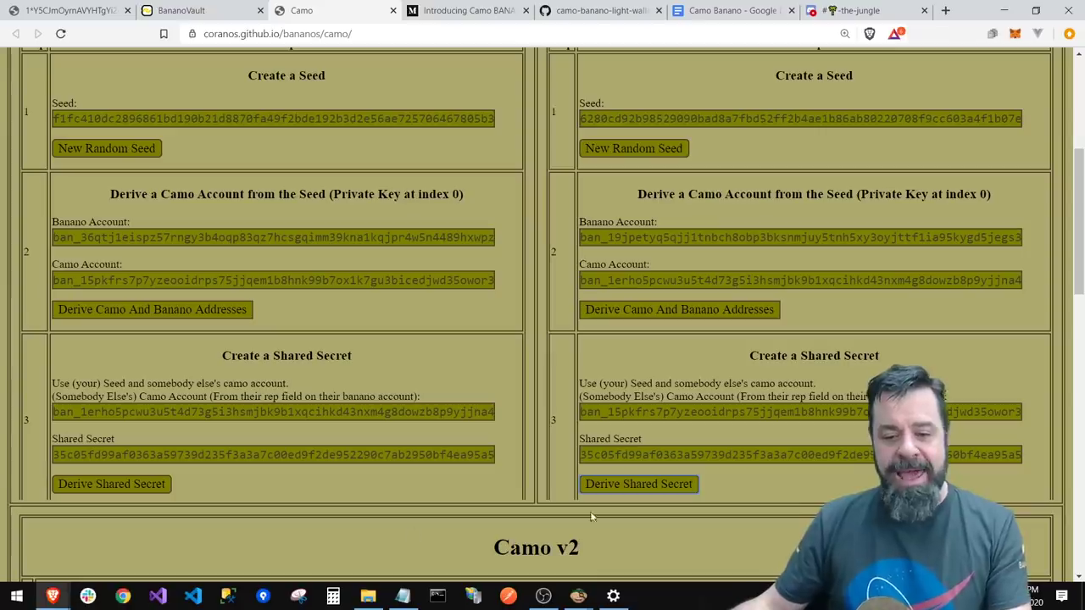
{"action": "left_click", "coordinate": [578, 596]}
Show the Receive pages of both wallets and refresh the second to list pending 100 and 400 sends
{"action": "left_click", "coordinate": [577, 596]}
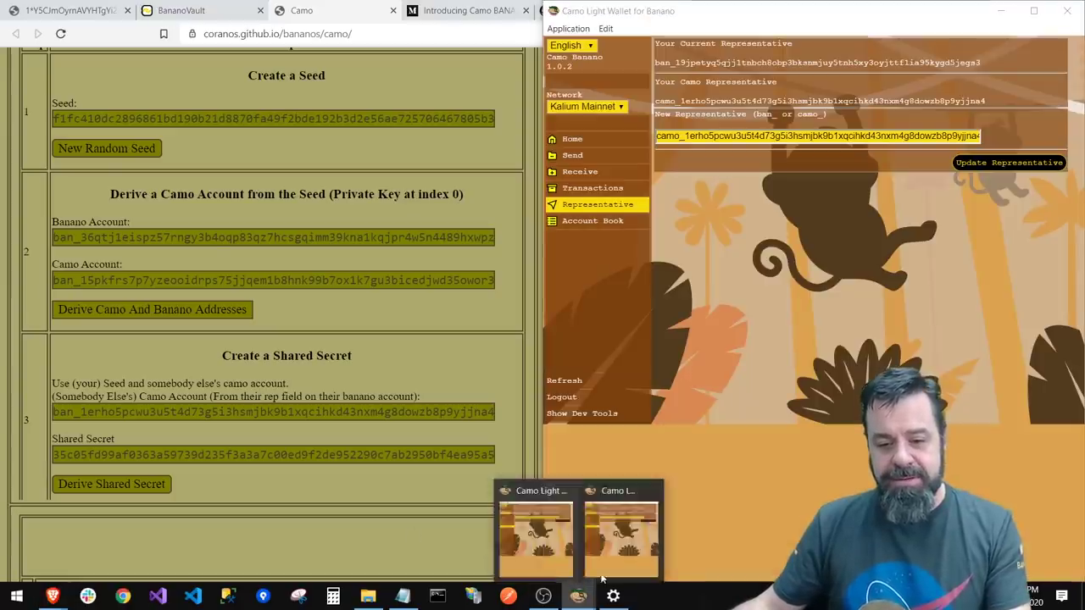
{"action": "left_click", "coordinate": [533, 530]}
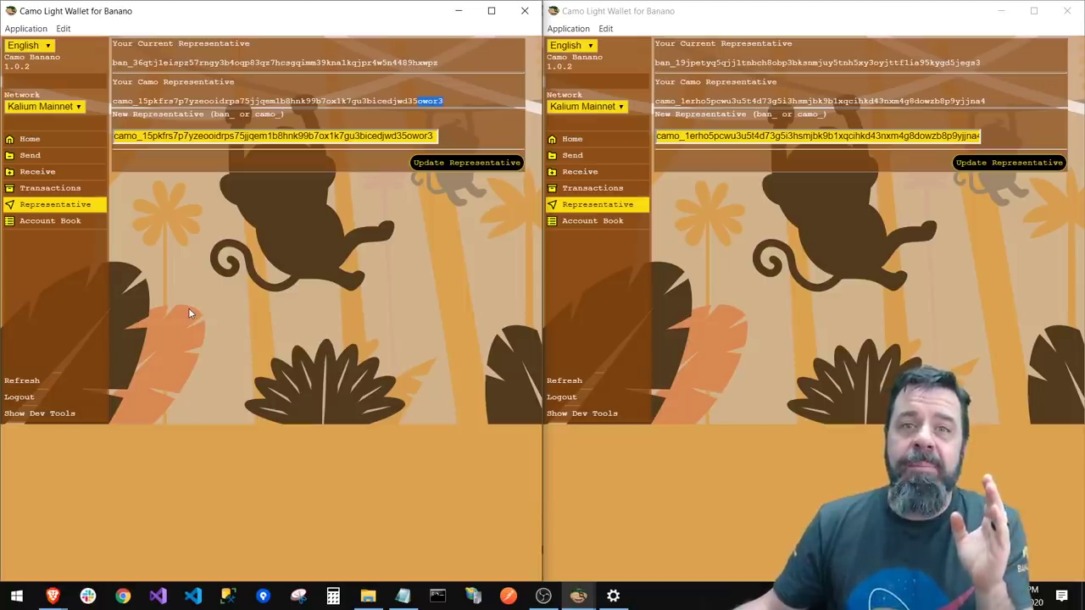
{"action": "left_click", "coordinate": [26, 144]}
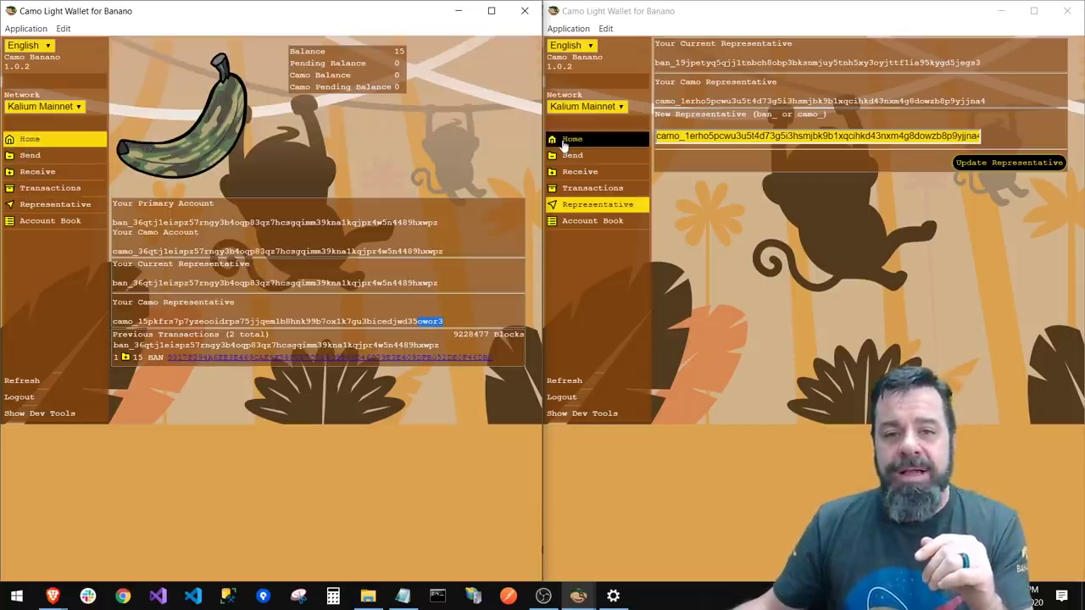
{"action": "left_click", "coordinate": [568, 140]}
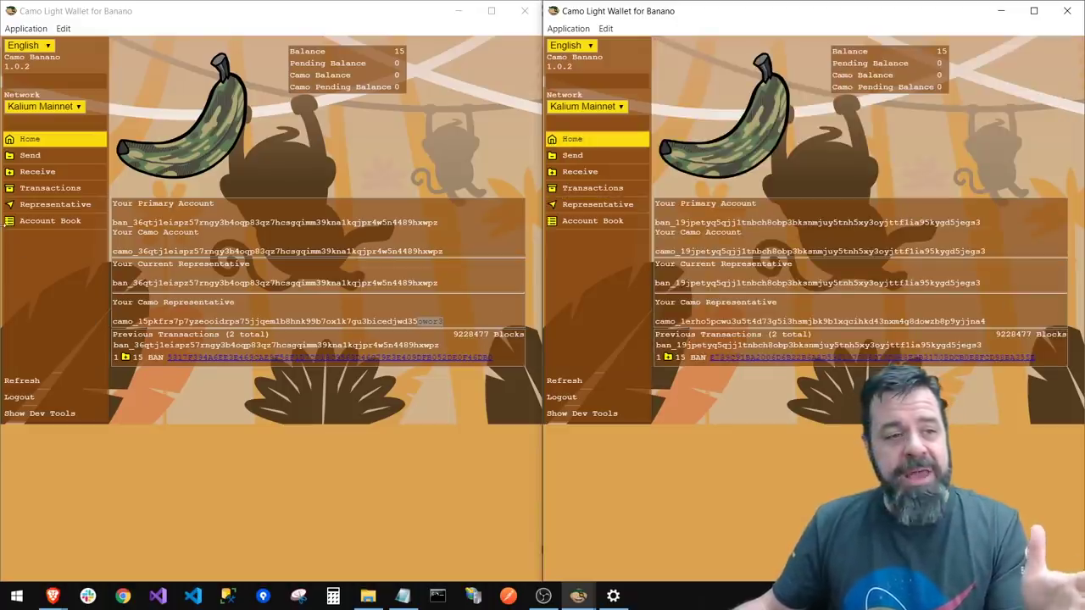
{"action": "left_click", "coordinate": [18, 171]}
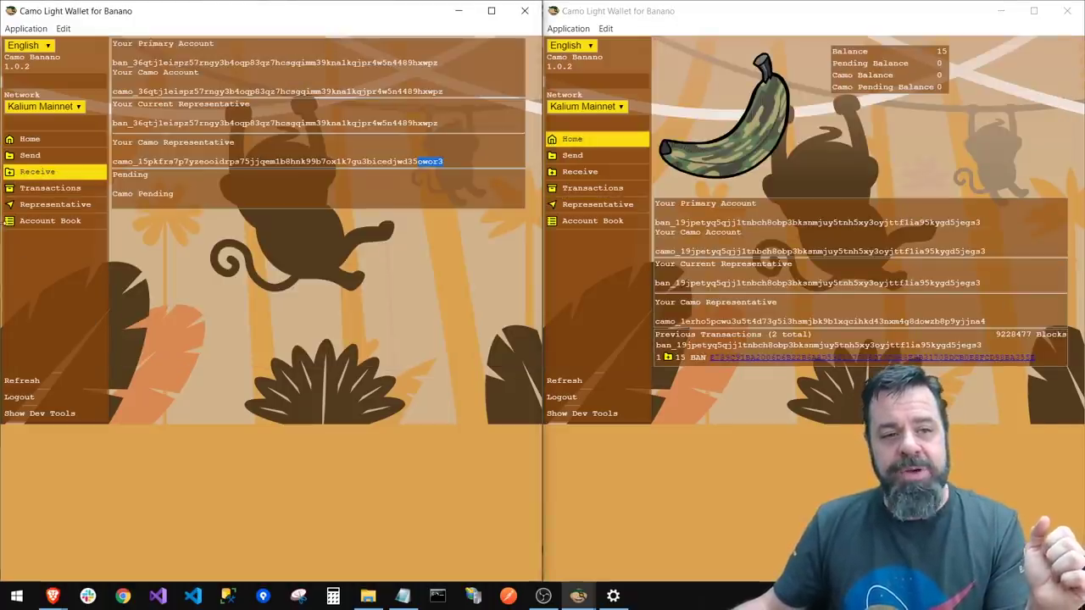
{"action": "left_click", "coordinate": [580, 171]}
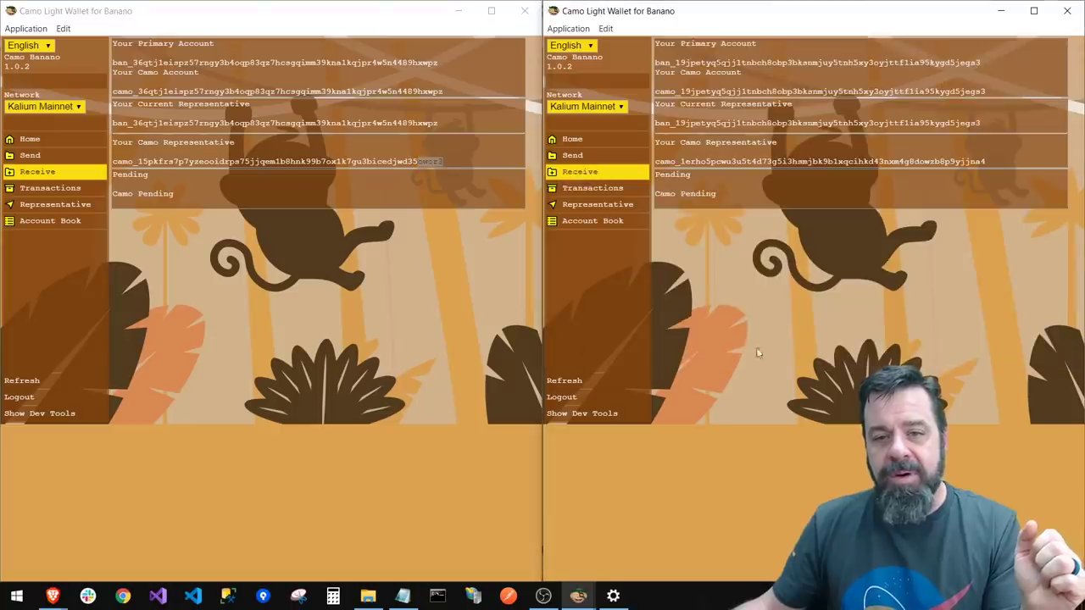
{"action": "left_click", "coordinate": [590, 382]}
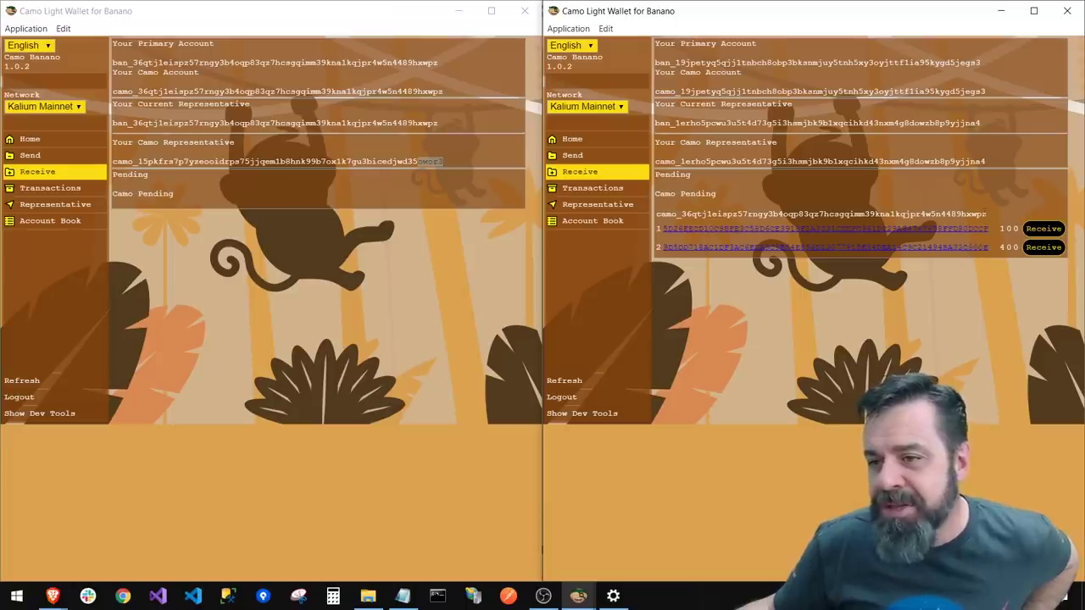
Receive the 400 camo pending send into the second wallet
{"action": "left_click_drag", "start_coordinate": [975, 209], "coordinate": [970, 233]}
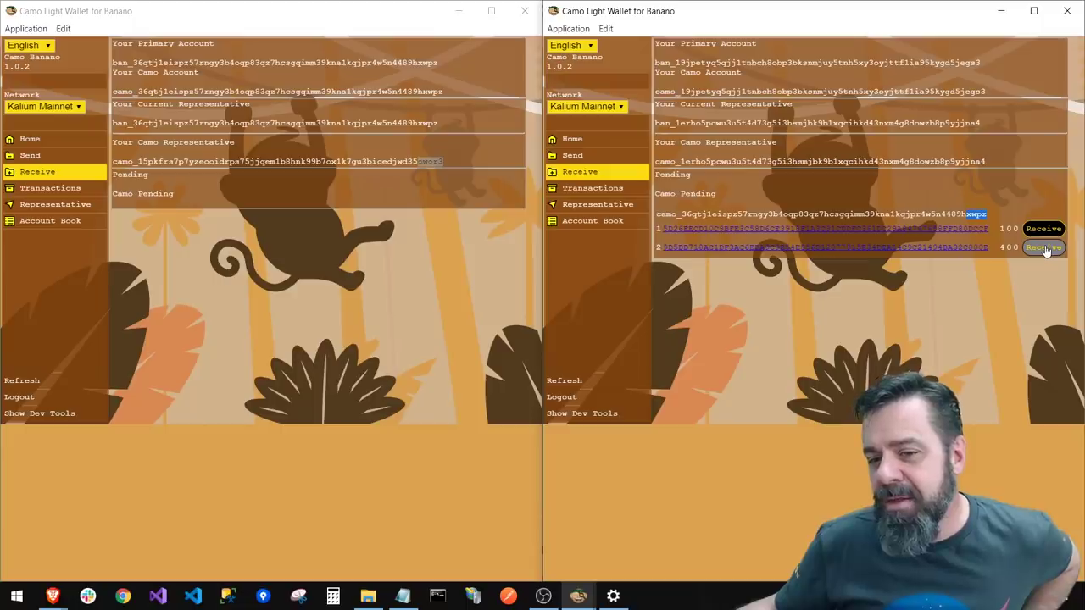
{"action": "left_click", "coordinate": [1044, 247]}
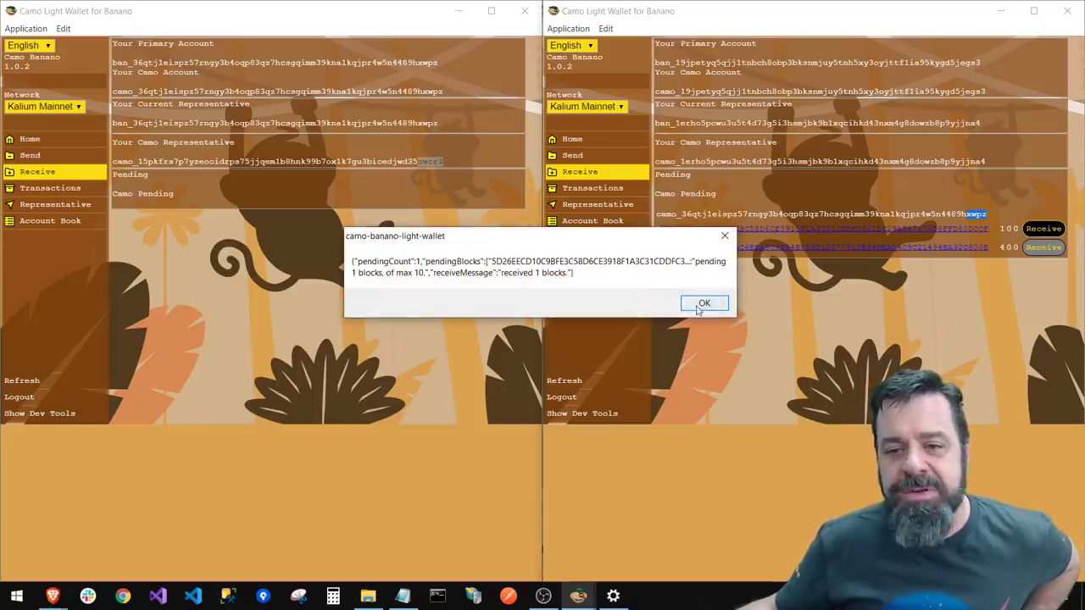
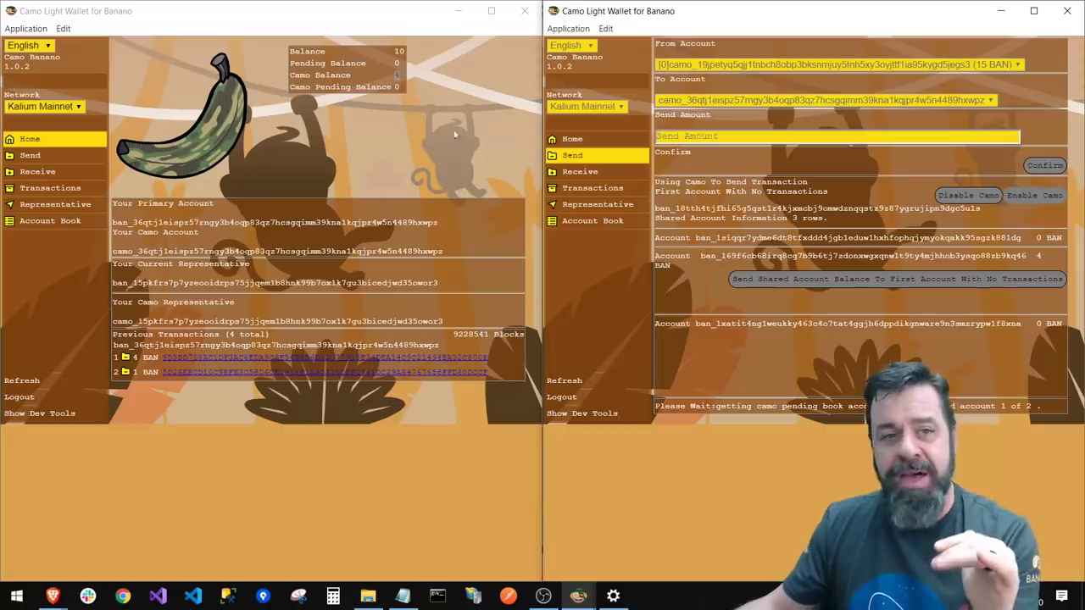
Bring the left Camo wallet window to the front
{"action": "left_click", "coordinate": [298, 78]}
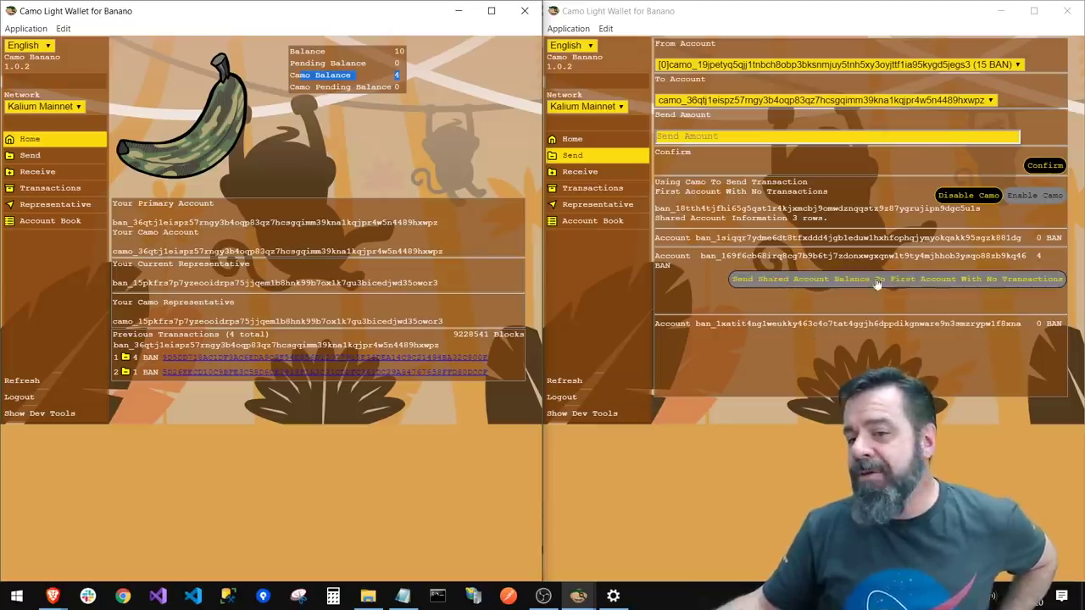
From the right wallet's Send page, sweep the 4 BAN shared balance to the first unused account
{"action": "left_click", "coordinate": [952, 284]}
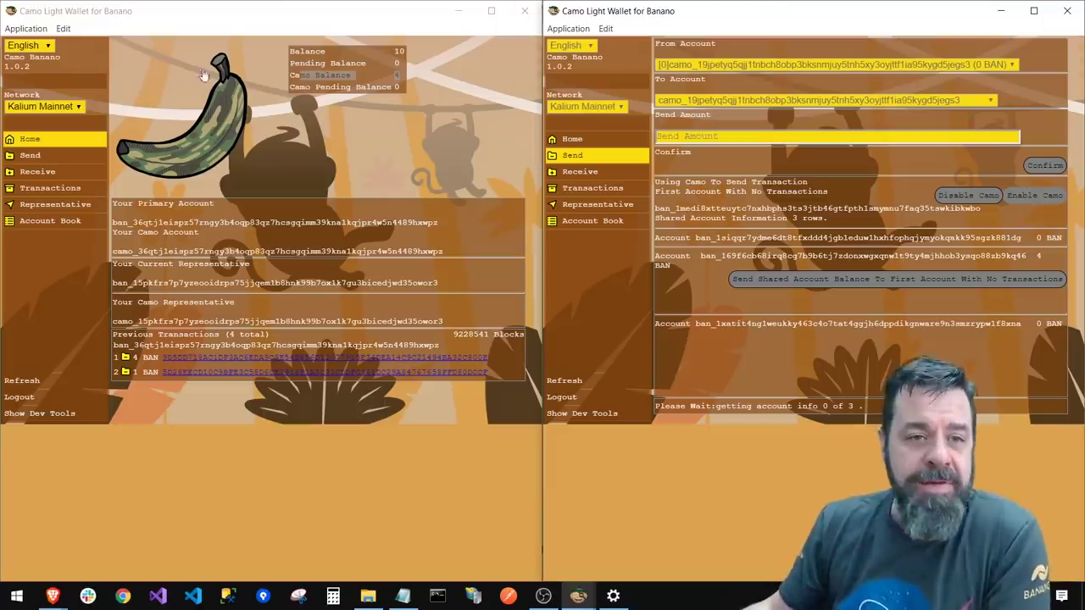
Refresh the left wallet to a 0 camo balance, then show the right wallet's home with 5 BAN pending
{"action": "key", "text": "alt+Tab"}
{"action": "left_click", "coordinate": [20, 381]}
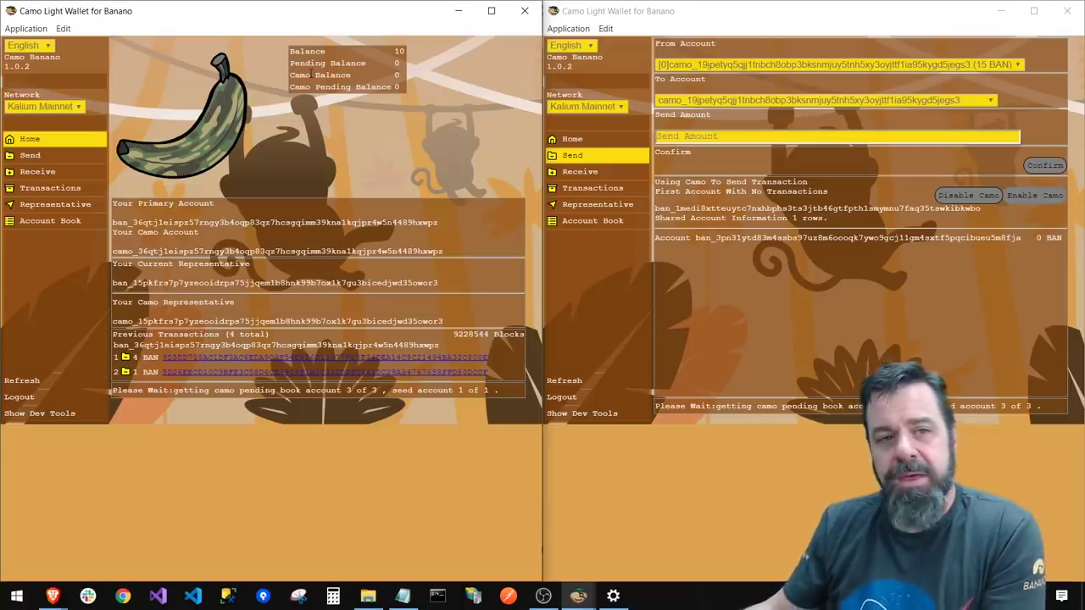
{"action": "left_click_drag", "start_coordinate": [366, 76], "coordinate": [413, 78]}
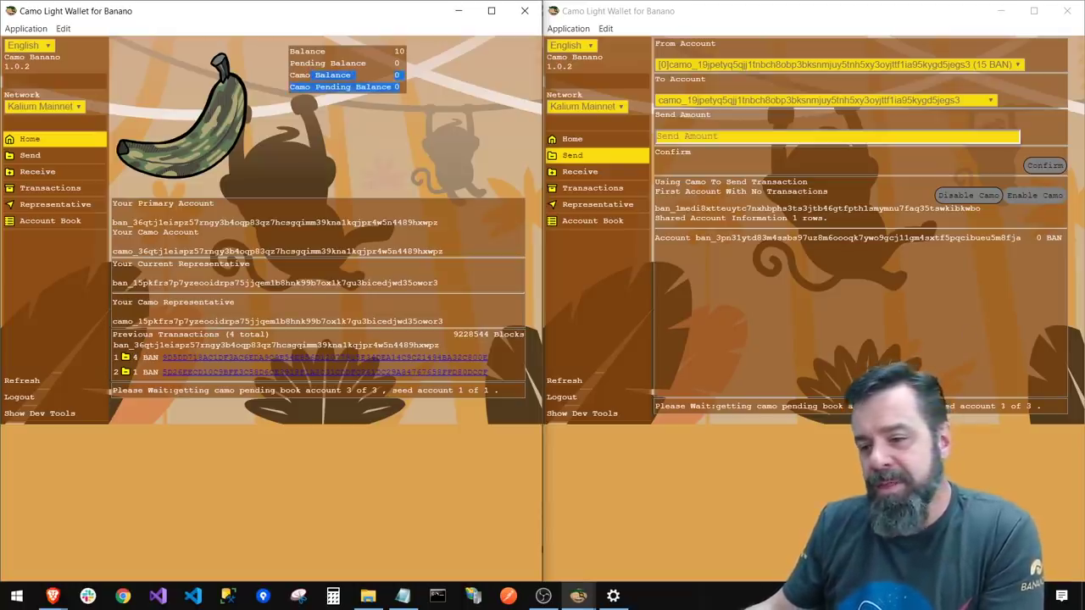
{"action": "left_click", "coordinate": [572, 140]}
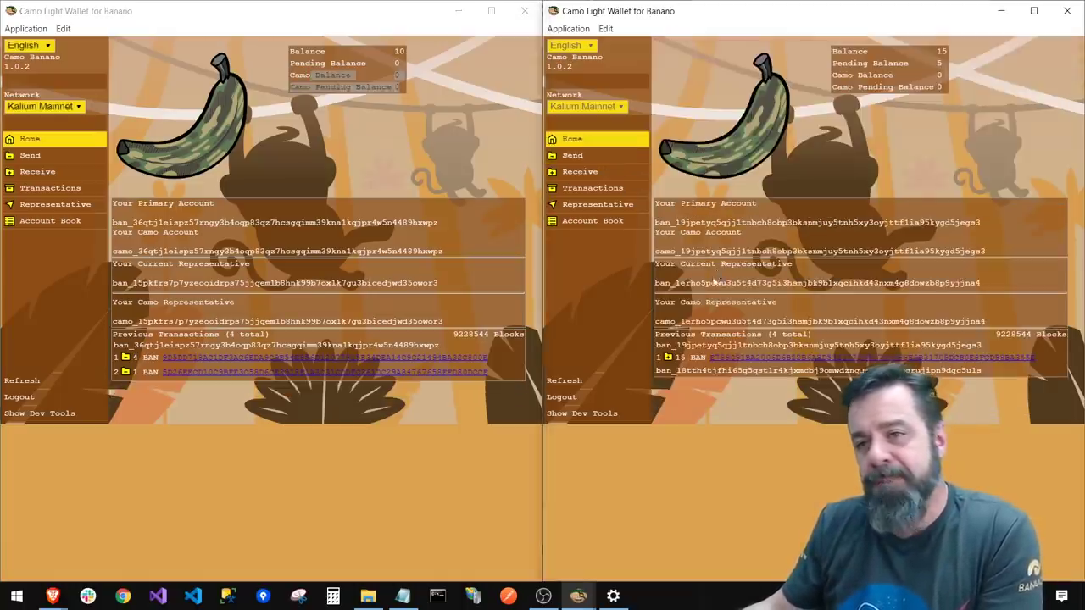
Refresh the right wallet and dismiss the background-actions and transaction hash notices
{"action": "left_click_drag", "start_coordinate": [868, 65], "coordinate": [948, 65]}
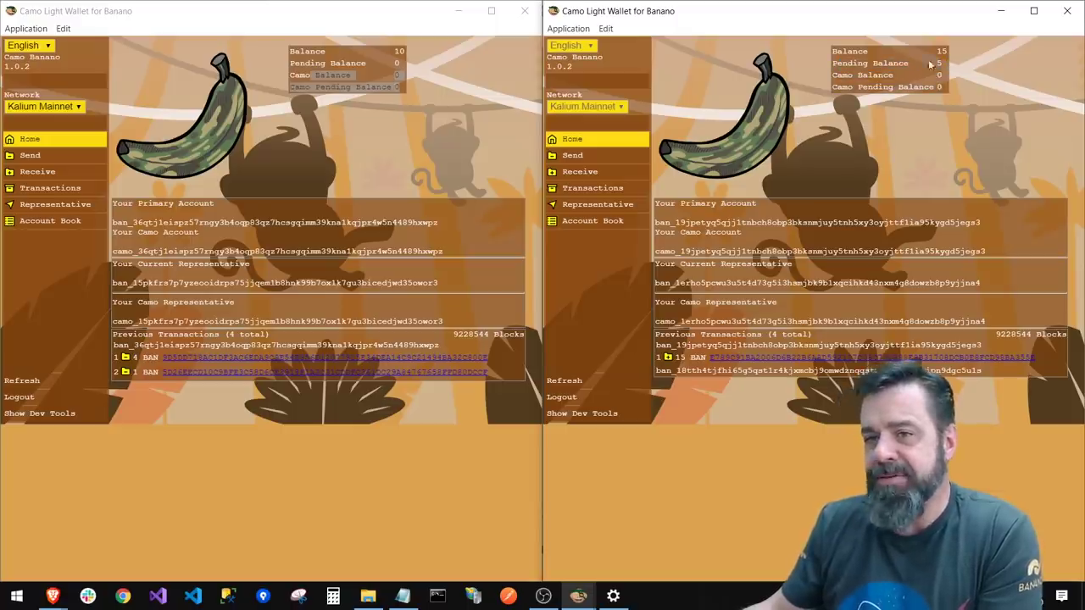
{"action": "left_click", "coordinate": [564, 381]}
{"action": "left_click", "coordinate": [654, 303]}
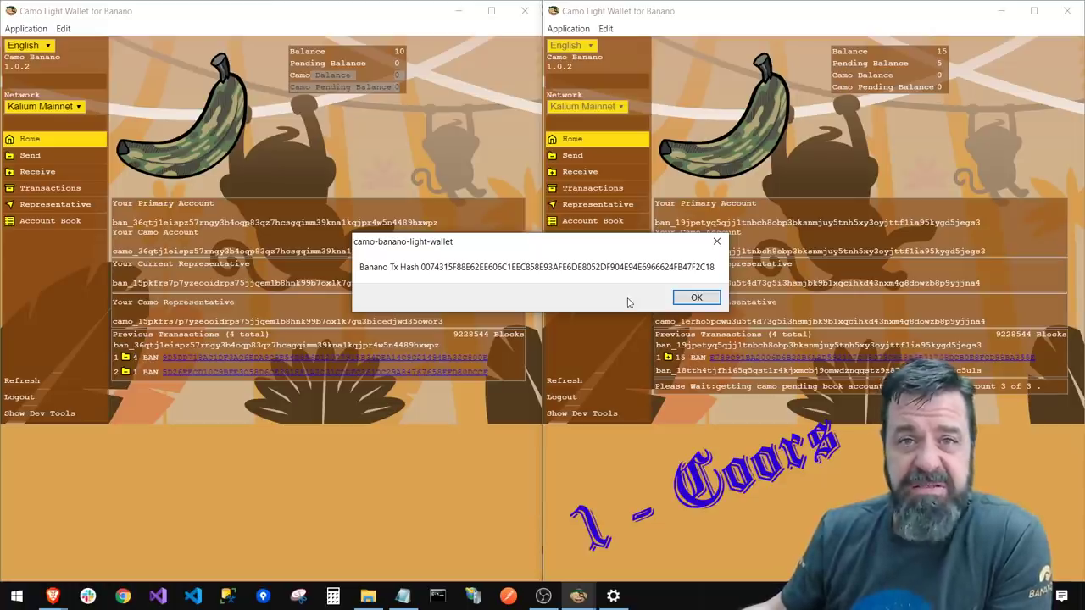
{"action": "left_click", "coordinate": [696, 300]}
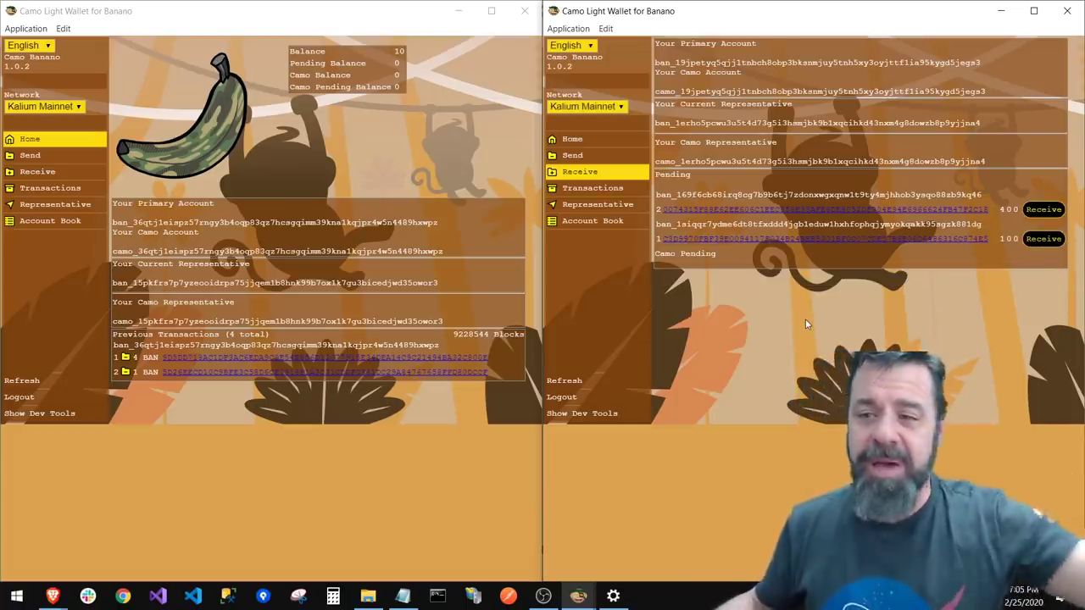
Receive both pending blocks into the right wallet and dismiss the report
{"action": "left_click", "coordinate": [1049, 243]}
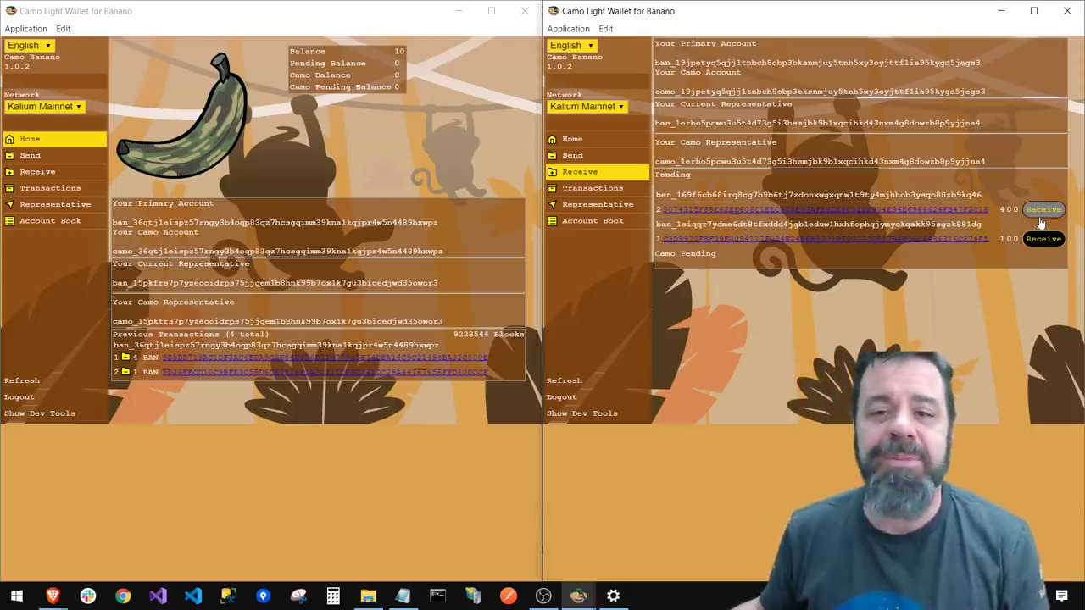
{"action": "left_click", "coordinate": [1042, 212]}
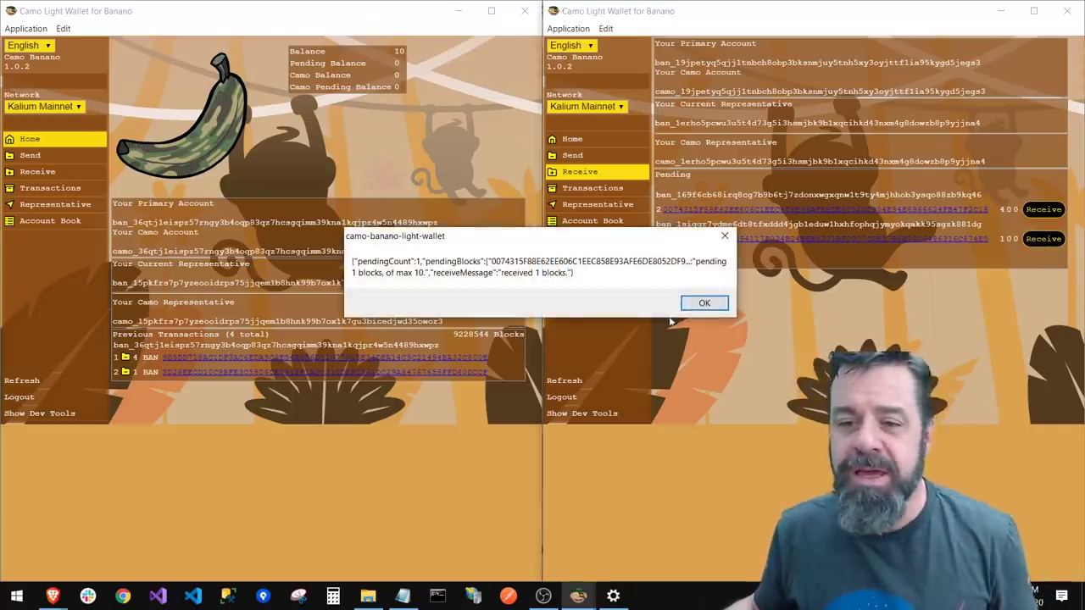
{"action": "left_click", "coordinate": [703, 303]}
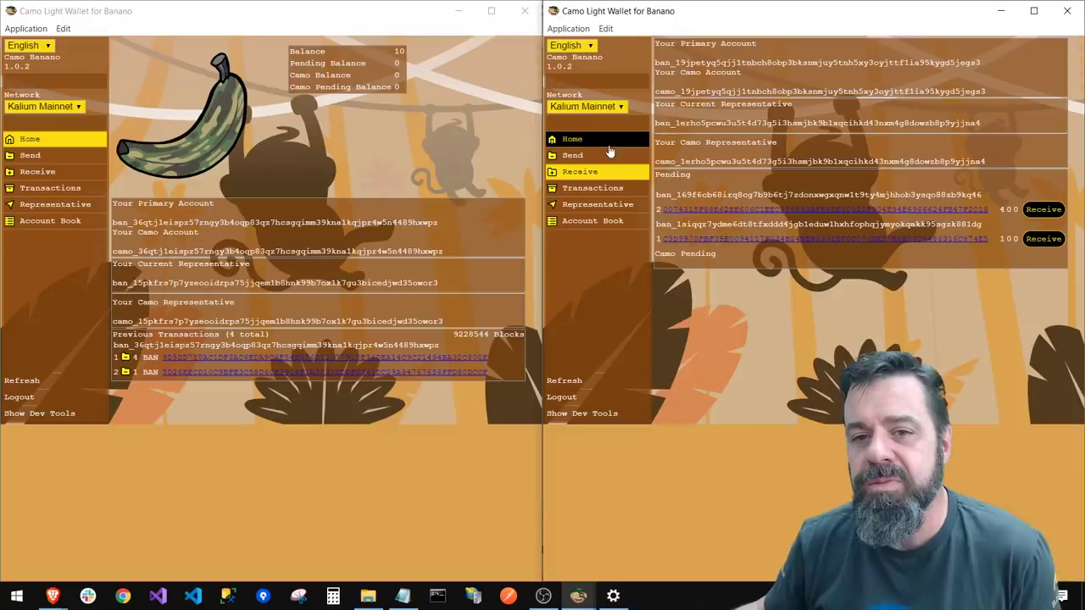
Refresh the right wallet's Home to show 20 BAN with 0 pending
{"action": "left_click", "coordinate": [701, 309]}
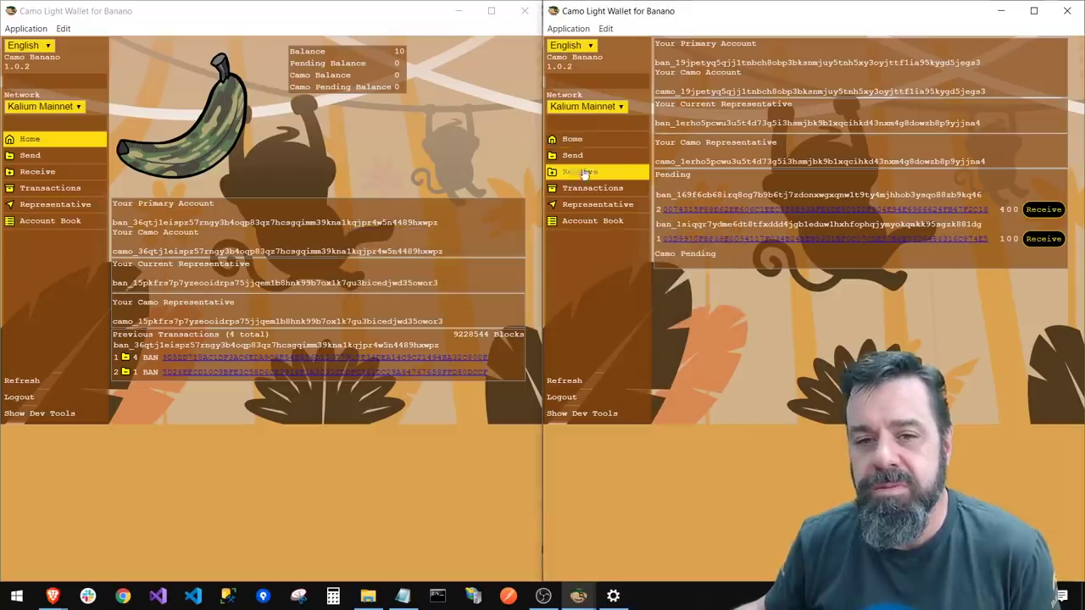
{"action": "left_click", "coordinate": [565, 140]}
{"action": "left_click", "coordinate": [563, 381]}
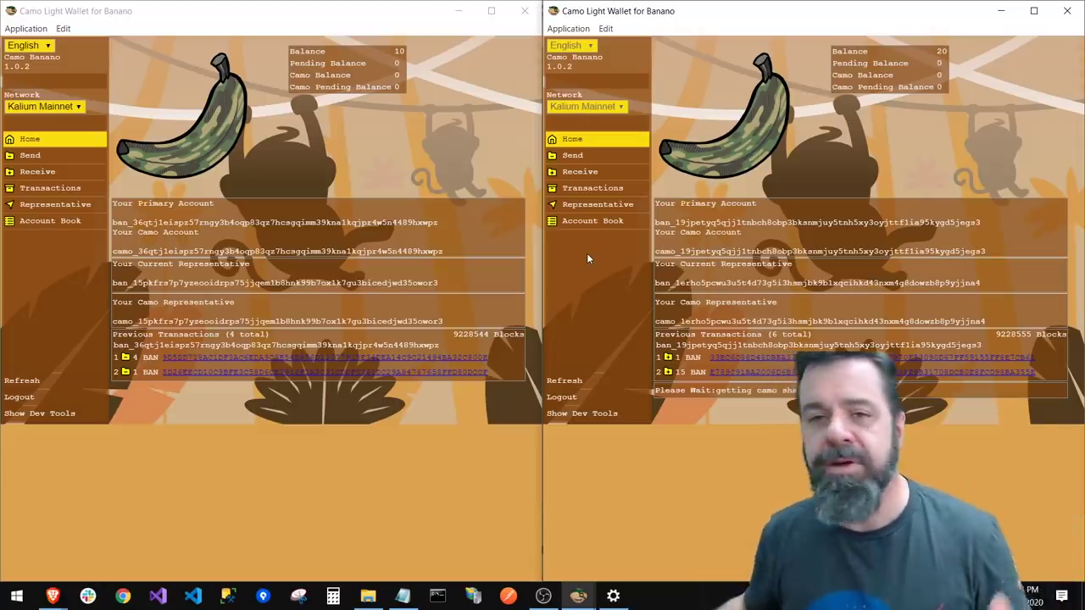
Open the right wallet's Send page, showing 16 BAN in its camo account
{"action": "left_click", "coordinate": [575, 156]}
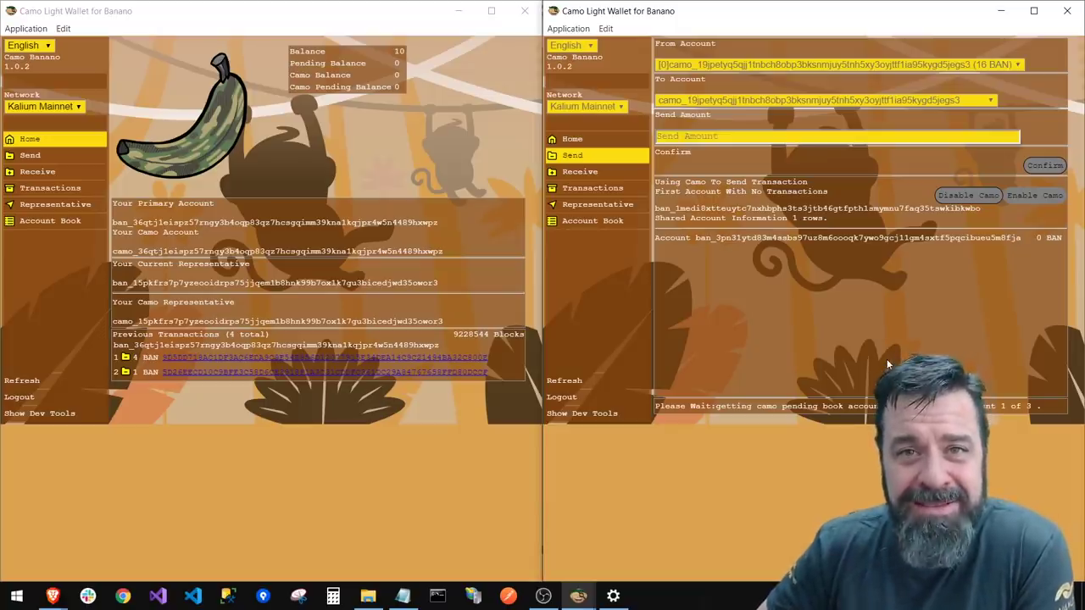
Send 16 BAN via camo from the right wallet to the left wallet's camo account
{"action": "left_click", "coordinate": [988, 100]}
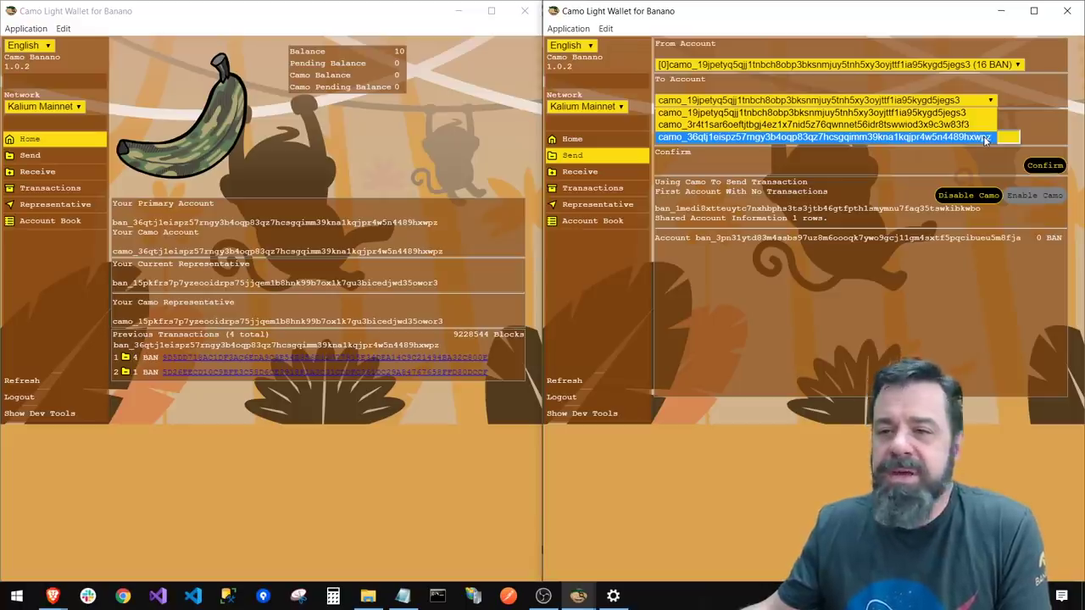
{"action": "left_click", "coordinate": [986, 137]}
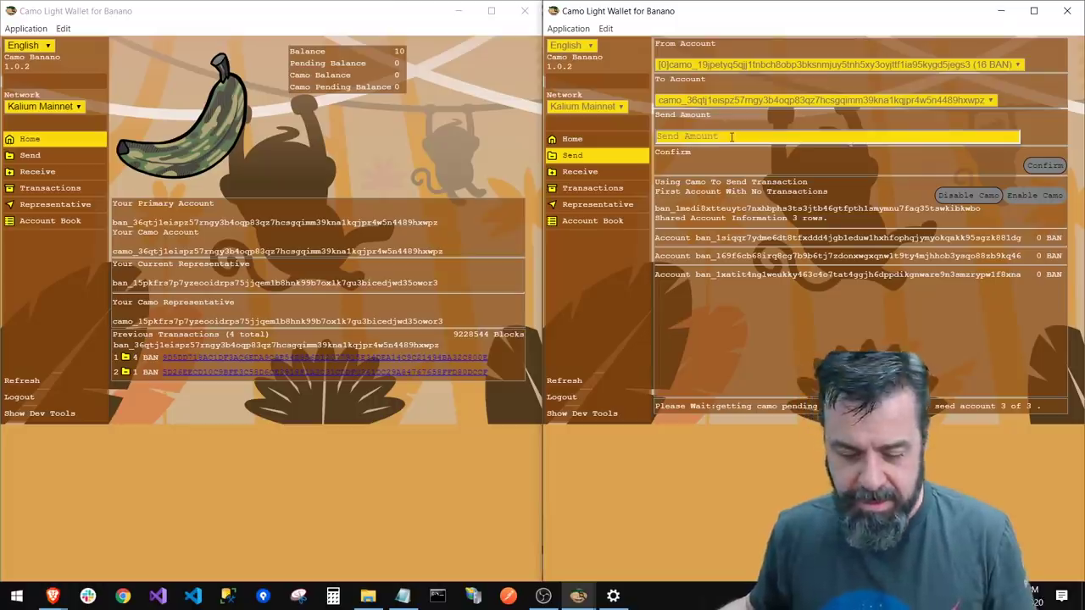
{"action": "type", "text": "17"}
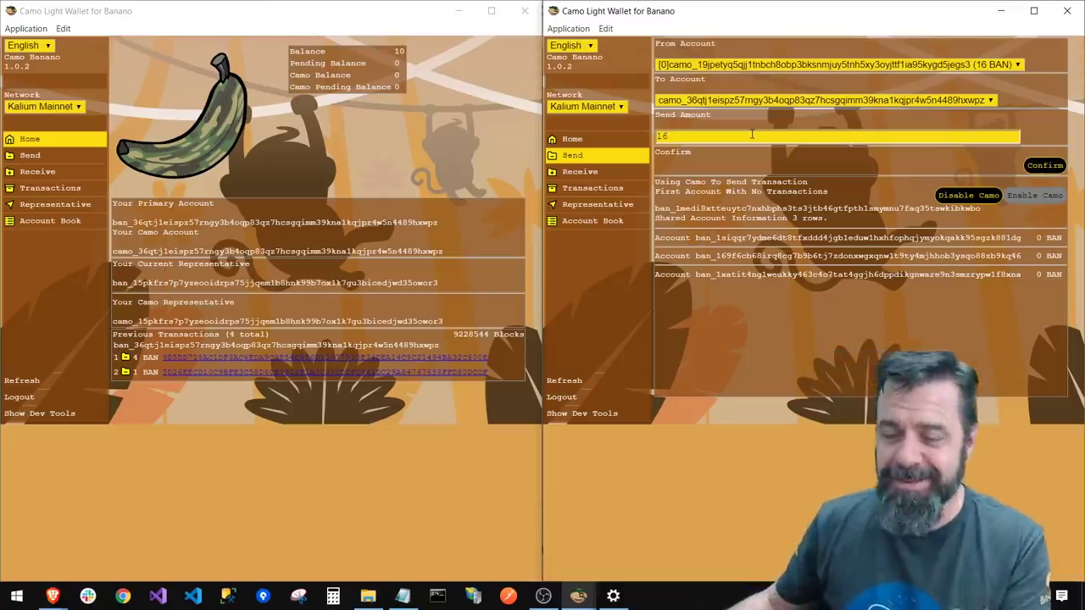
{"action": "left_click", "coordinate": [1051, 167]}
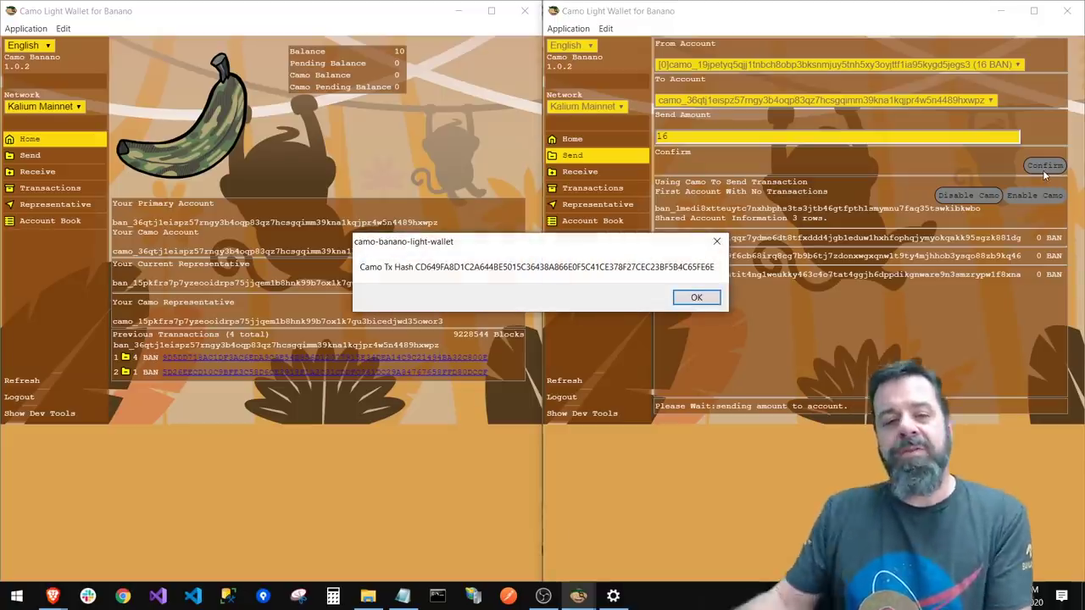
{"action": "left_click", "coordinate": [694, 298]}
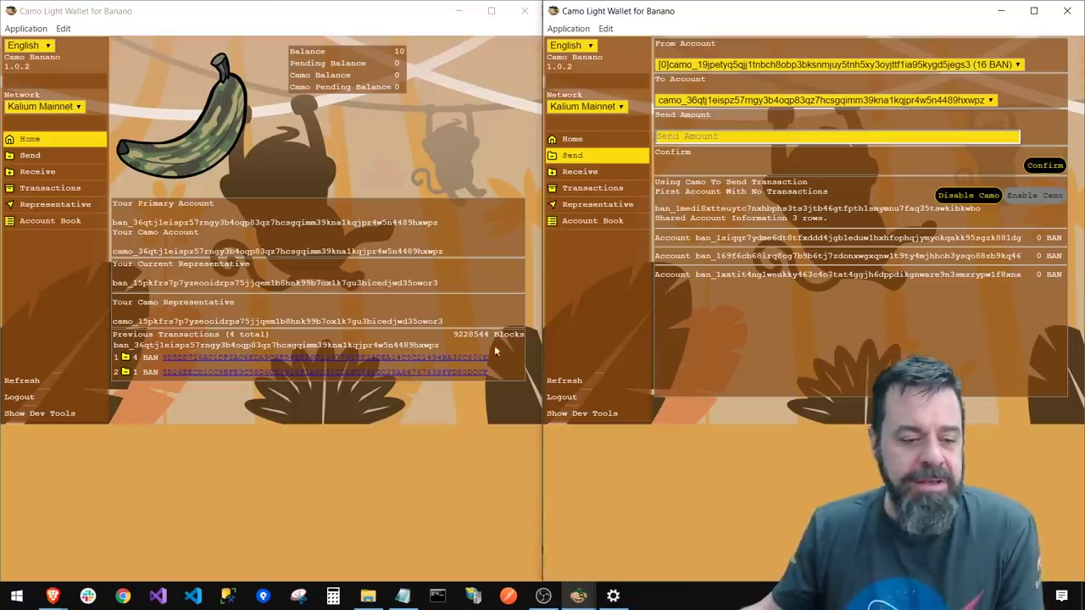
{"action": "left_click", "coordinate": [55, 599]}
Select and copy the left shared secret on the Camo page
{"action": "left_click", "coordinate": [375, 534]}
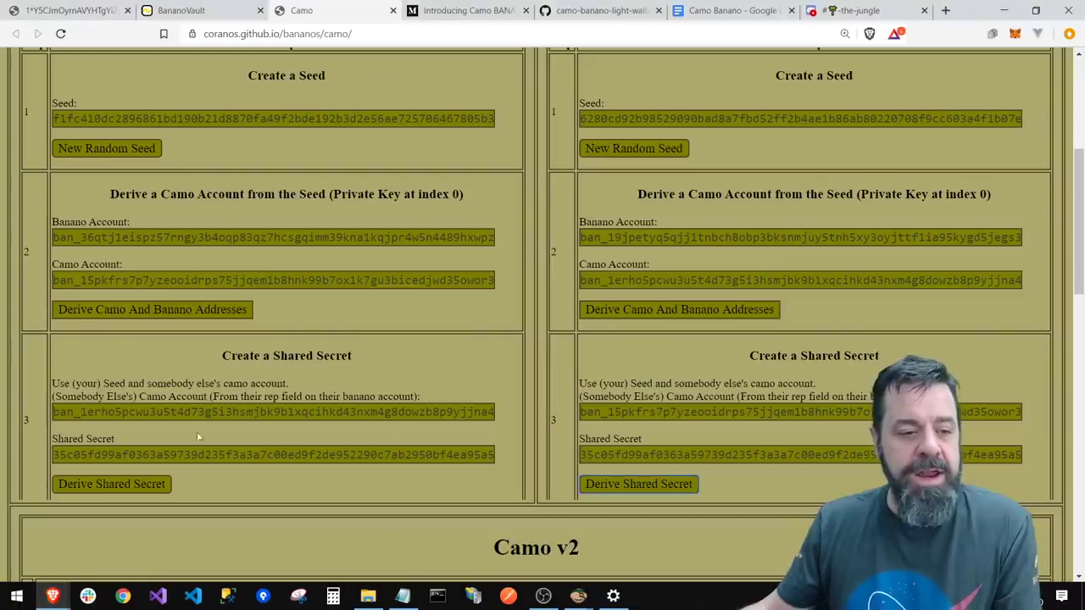
{"action": "left_click", "coordinate": [62, 455]}
{"action": "key", "text": "ctrl+a"}
{"action": "key", "text": "ctrl+c"}
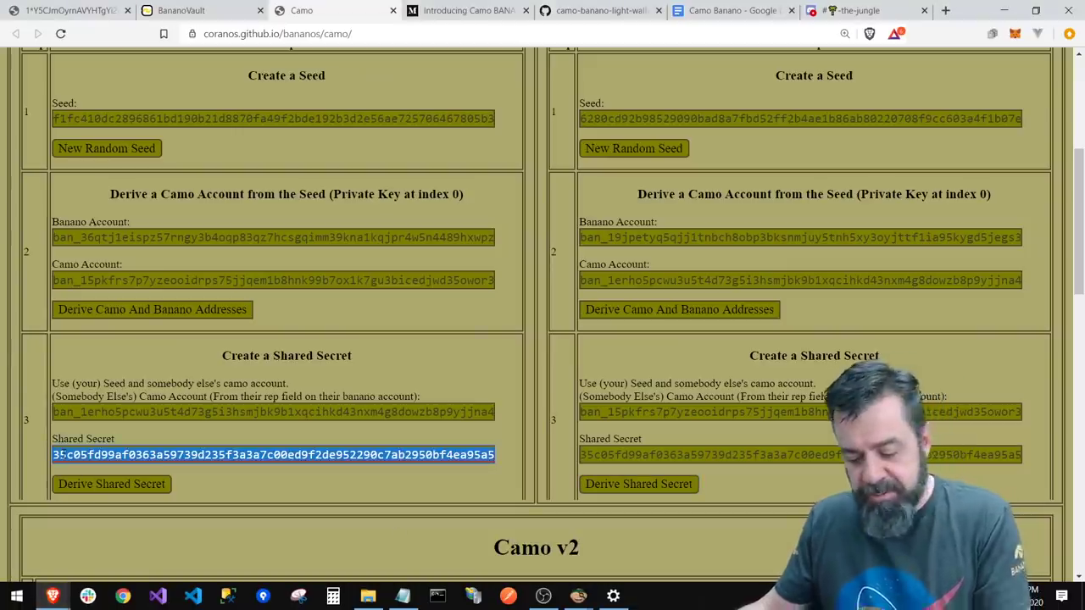
In BananoVault, start importing an existing wallet
{"action": "left_click", "coordinate": [53, 596]}
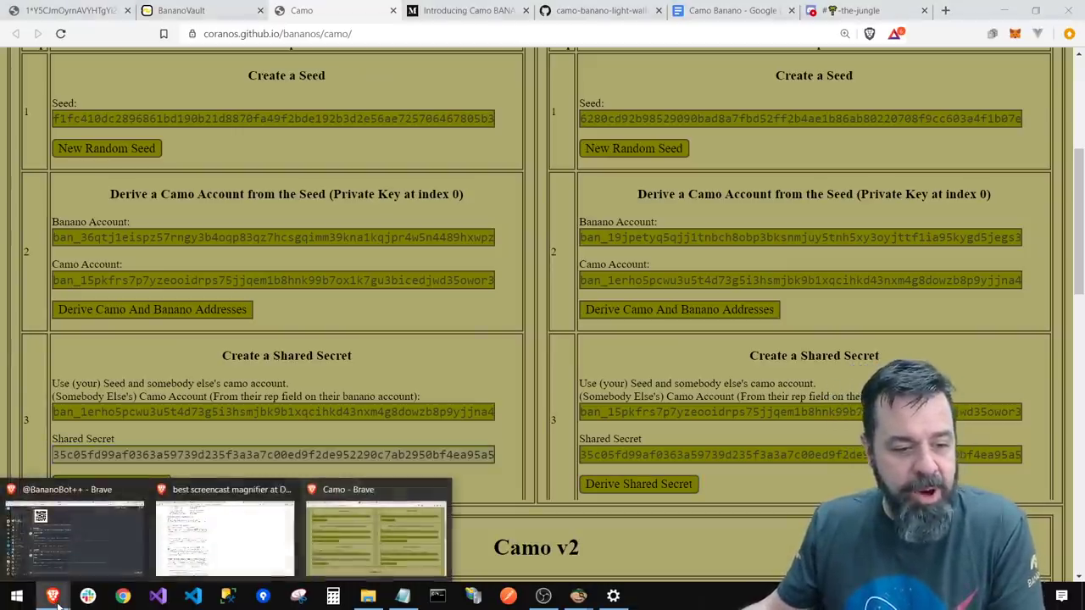
{"action": "left_click", "coordinate": [376, 534]}
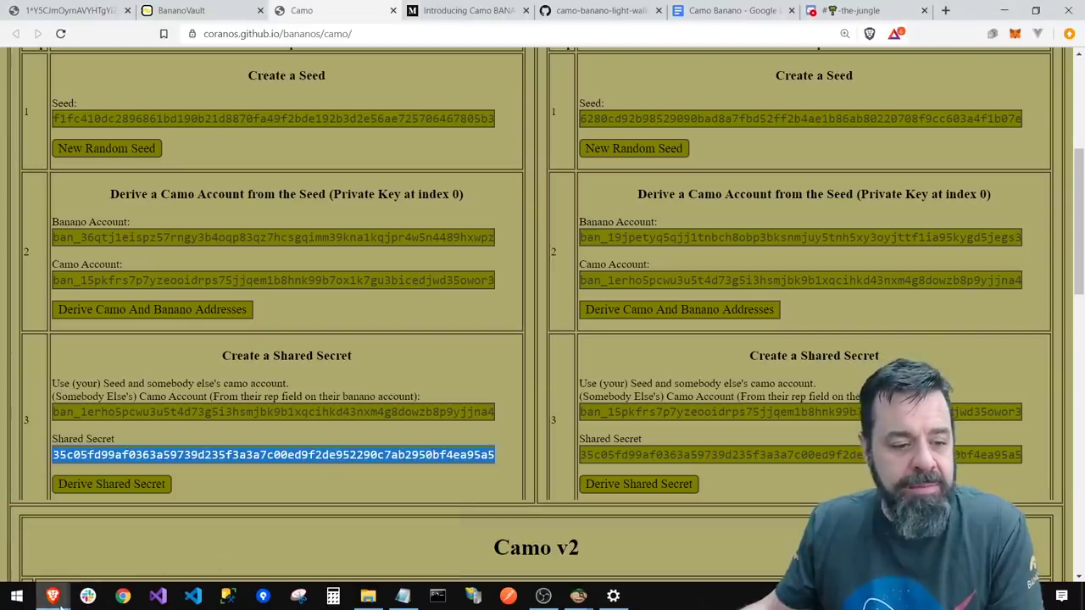
{"action": "left_click", "coordinate": [59, 598]}
{"action": "left_click", "coordinate": [73, 532]}
{"action": "left_click", "coordinate": [921, 233]}
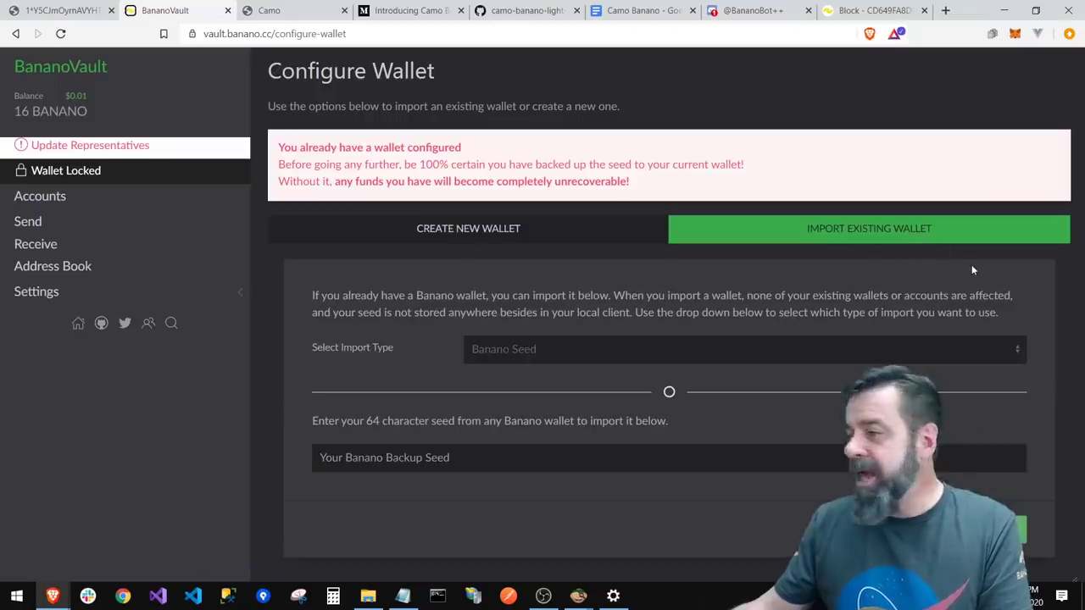
Import the shared secret as the BananoVault seed, overwriting the wallet, and view its 16 BANANO account
{"action": "left_click", "coordinate": [389, 469]}
{"action": "key", "text": "ctrl+v"}
{"action": "key", "text": "Return"}
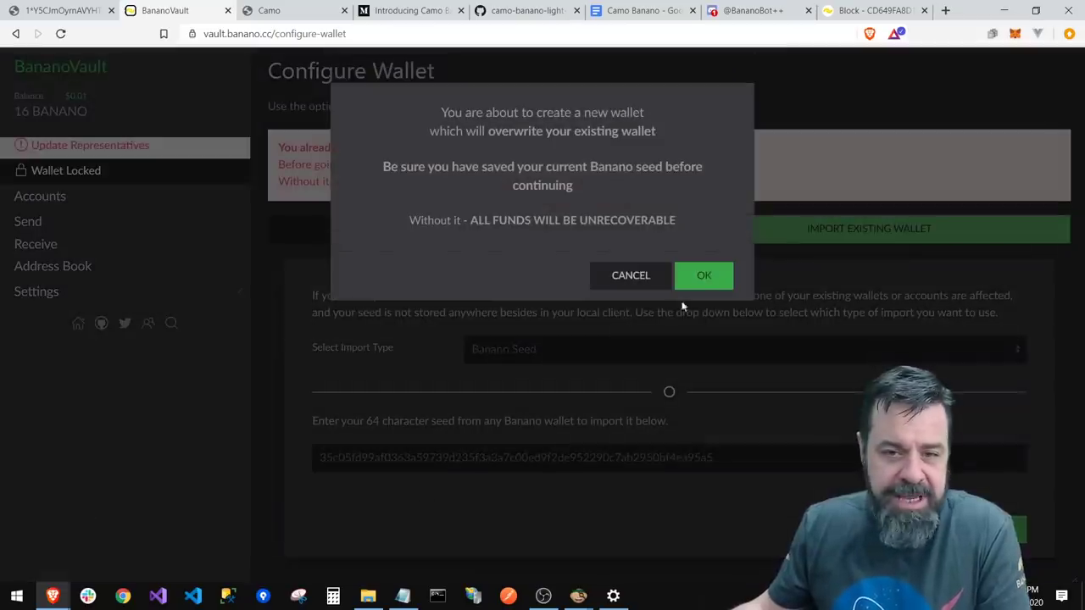
{"action": "left_click", "coordinate": [691, 277]}
{"action": "left_click", "coordinate": [49, 199]}
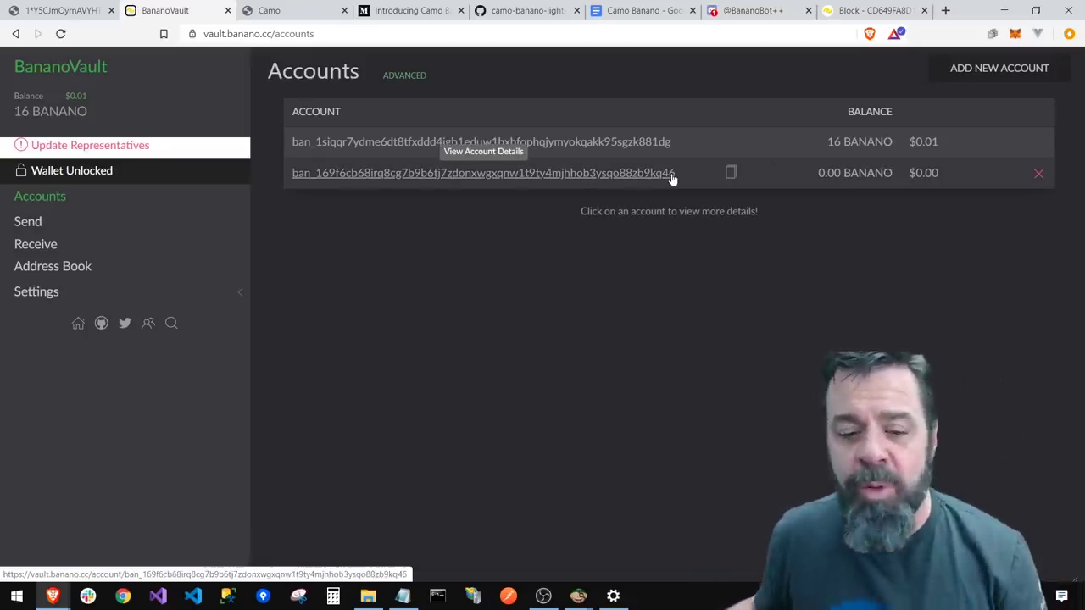
Restore both Camo wallet windows from the taskbar
{"action": "mouse_move", "coordinate": [579, 593]}
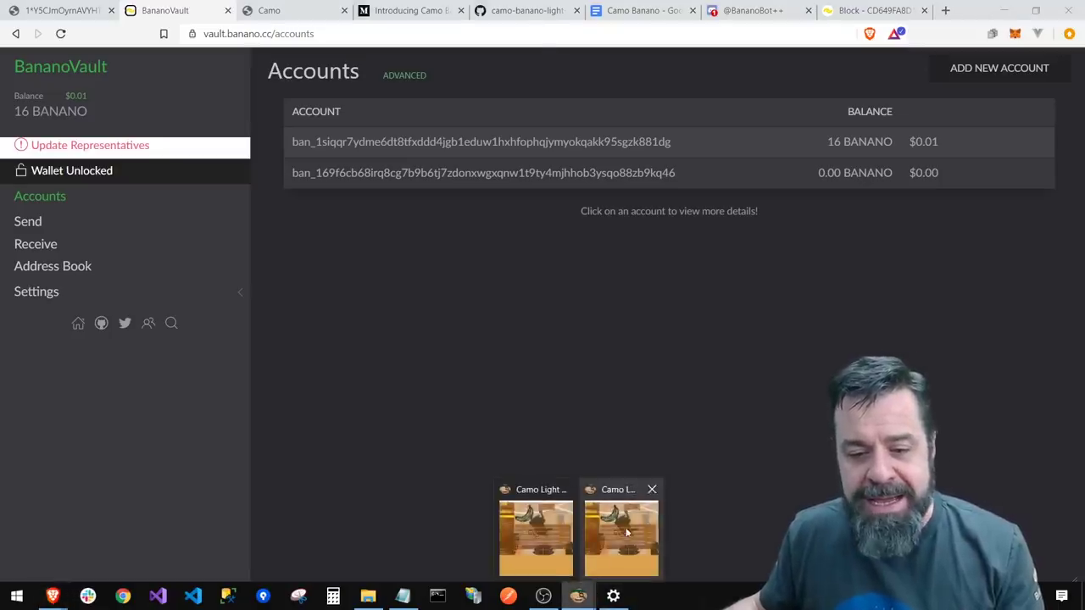
{"action": "left_click", "coordinate": [622, 545]}
{"action": "left_click", "coordinate": [536, 538]}
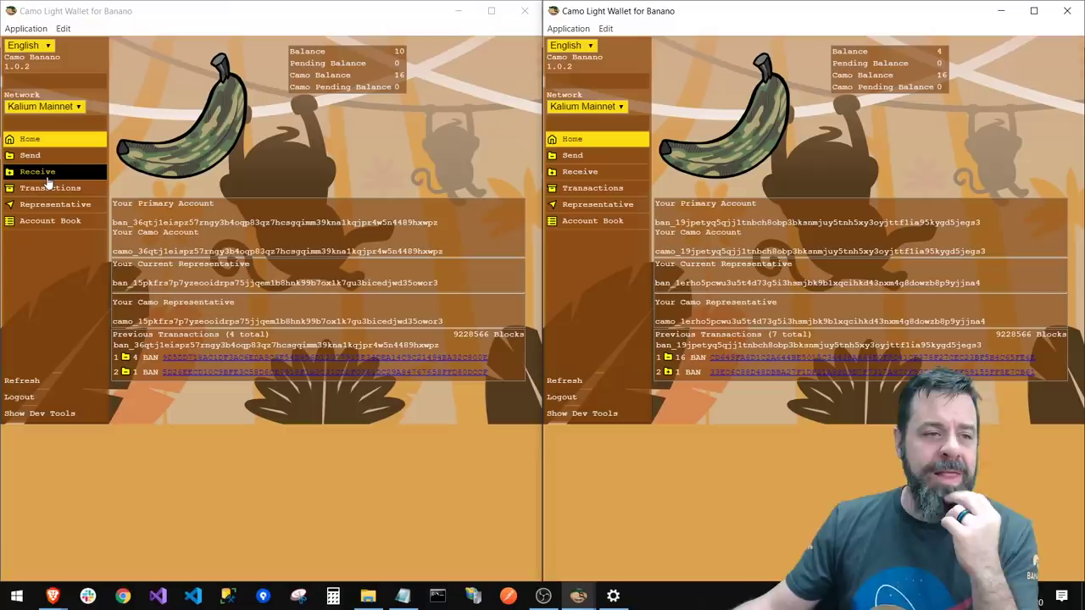
Open the left wallet's Send page listing the 16 BAN shared account
{"action": "left_click", "coordinate": [33, 157]}
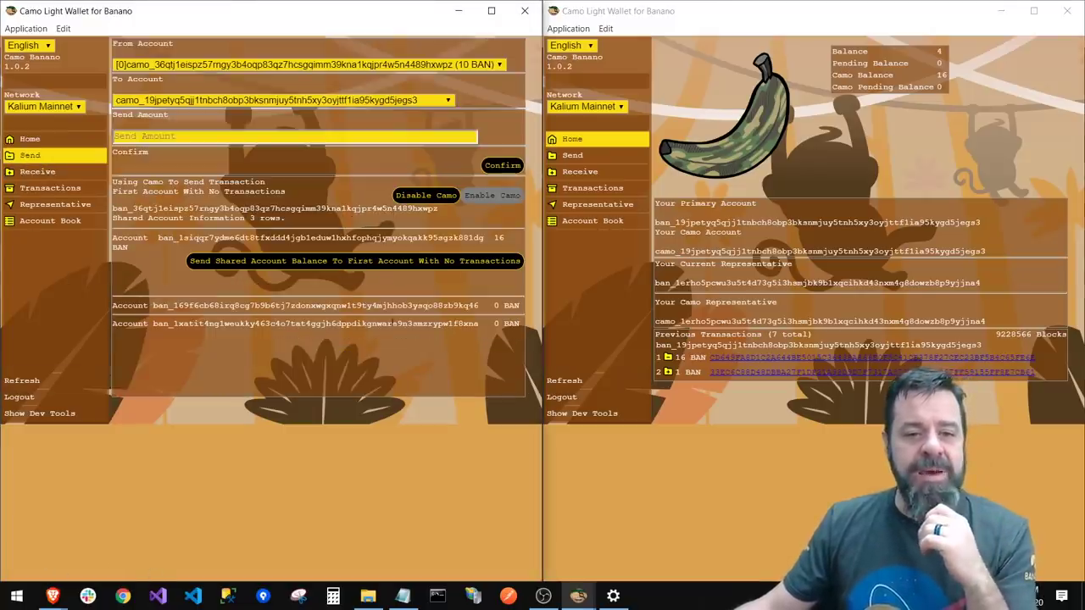
Send the shared account balance to the first account, then receive its pending 16 BAN block
{"action": "left_click", "coordinate": [307, 261]}
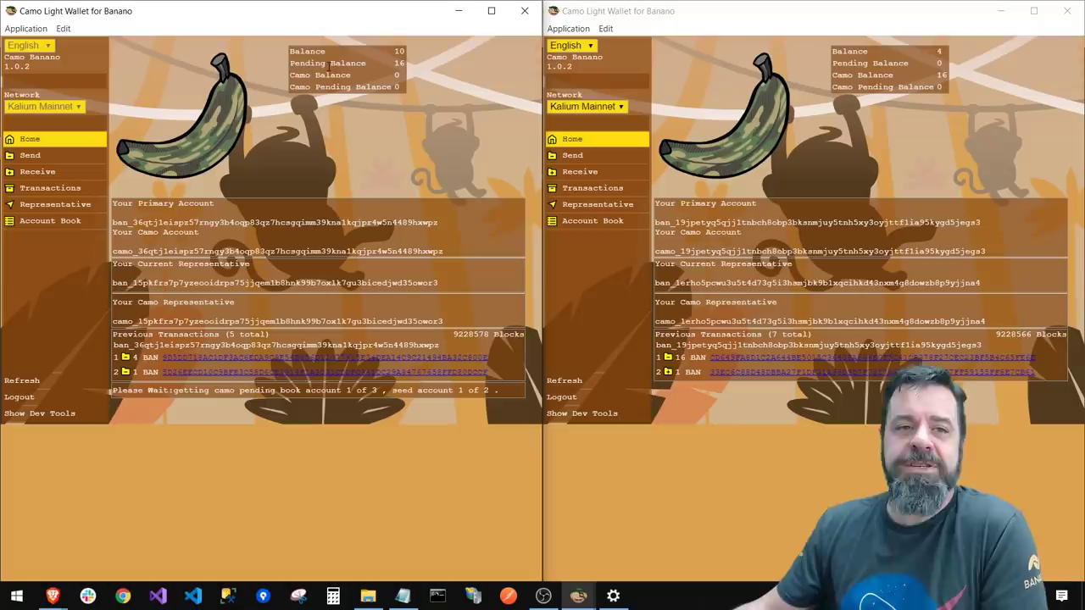
{"action": "left_click_drag", "start_coordinate": [296, 63], "coordinate": [402, 63]}
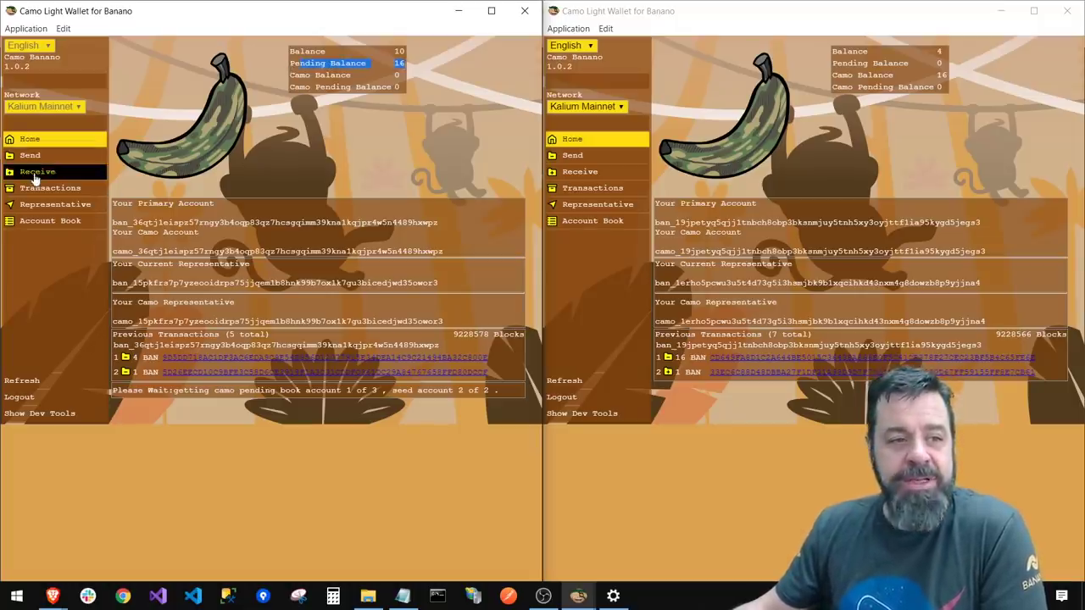
{"action": "left_click", "coordinate": [34, 174]}
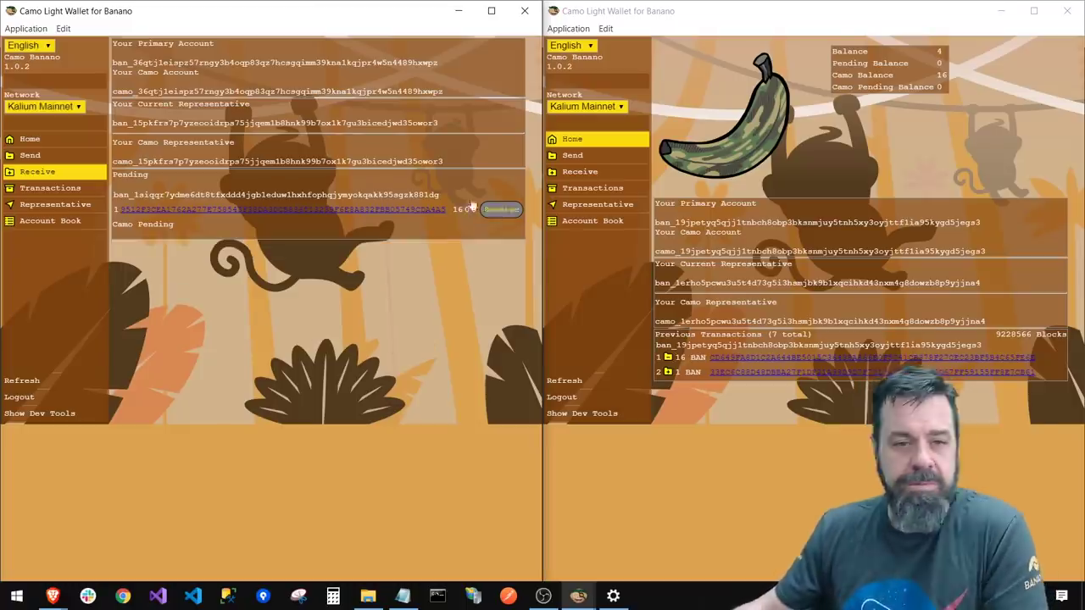
{"action": "left_click", "coordinate": [13, 143]}
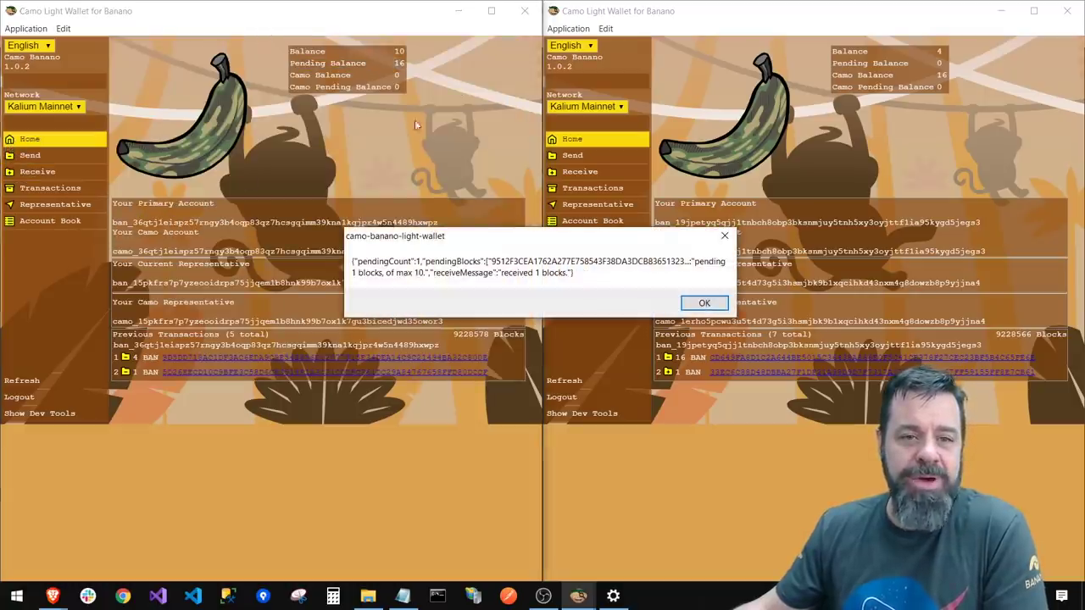
{"action": "left_click", "coordinate": [704, 305]}
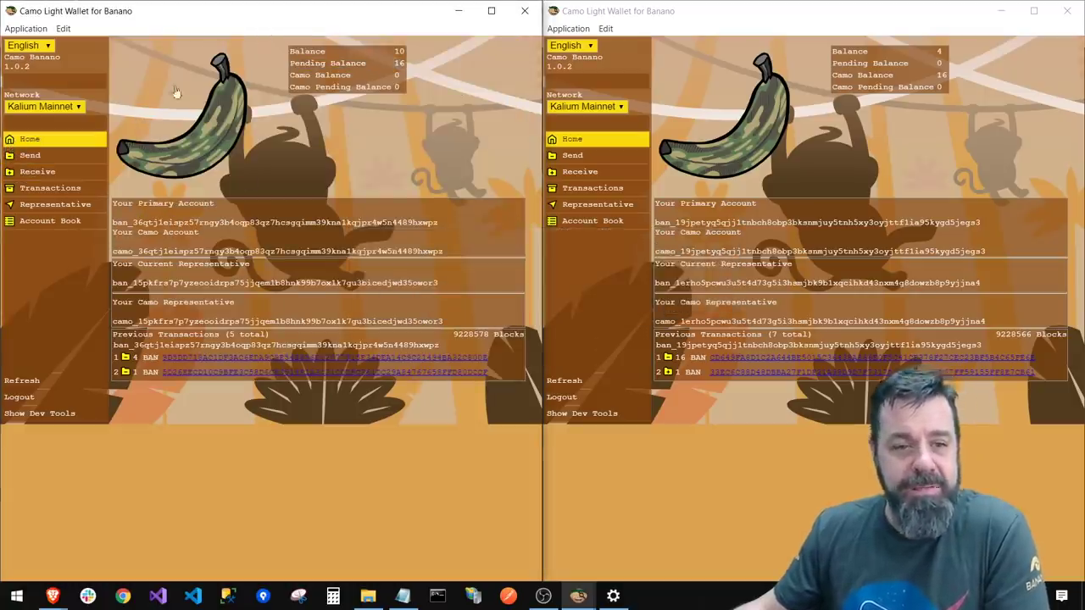